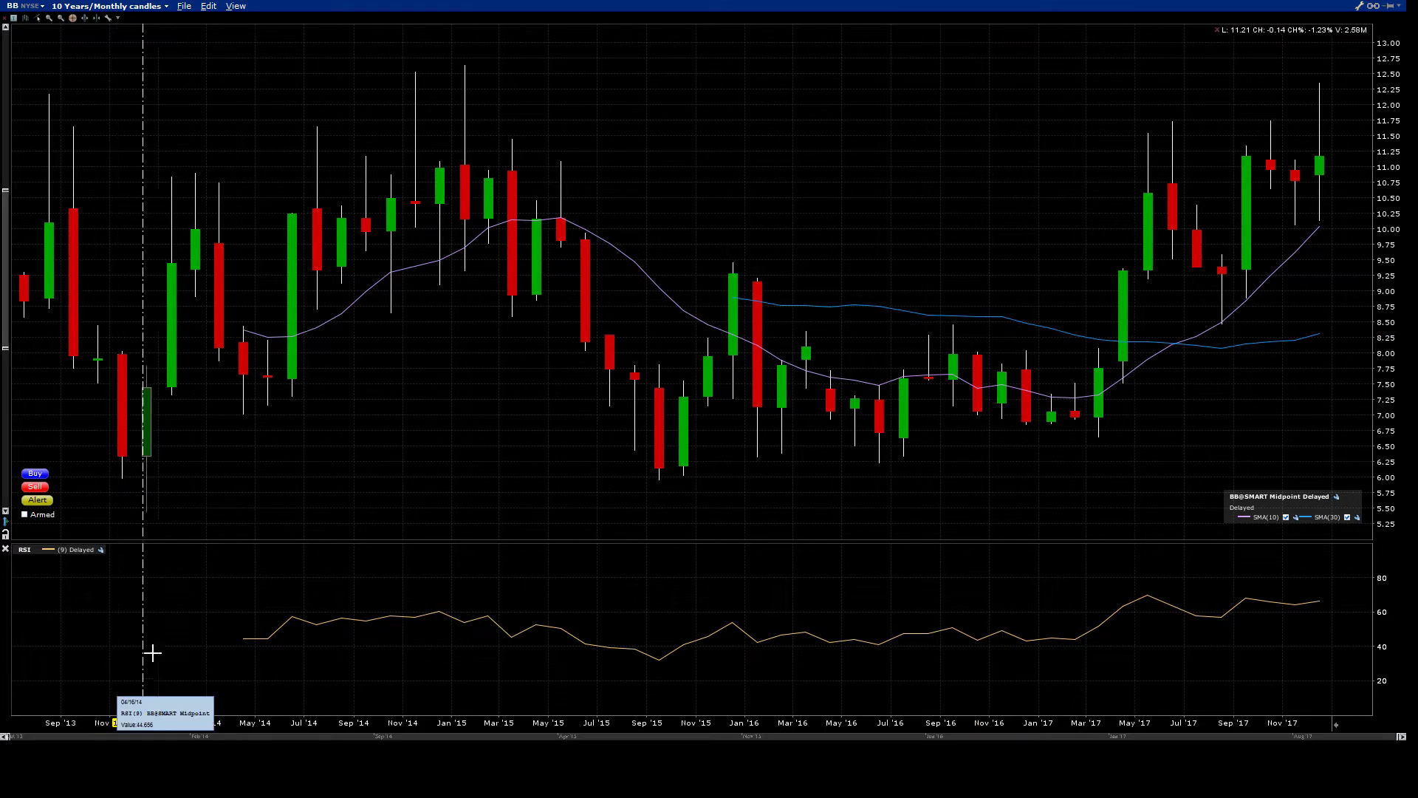
Step: Search the Bad * Charts blog for 'bbry' from the footer search box
mouse_move(469, 376)
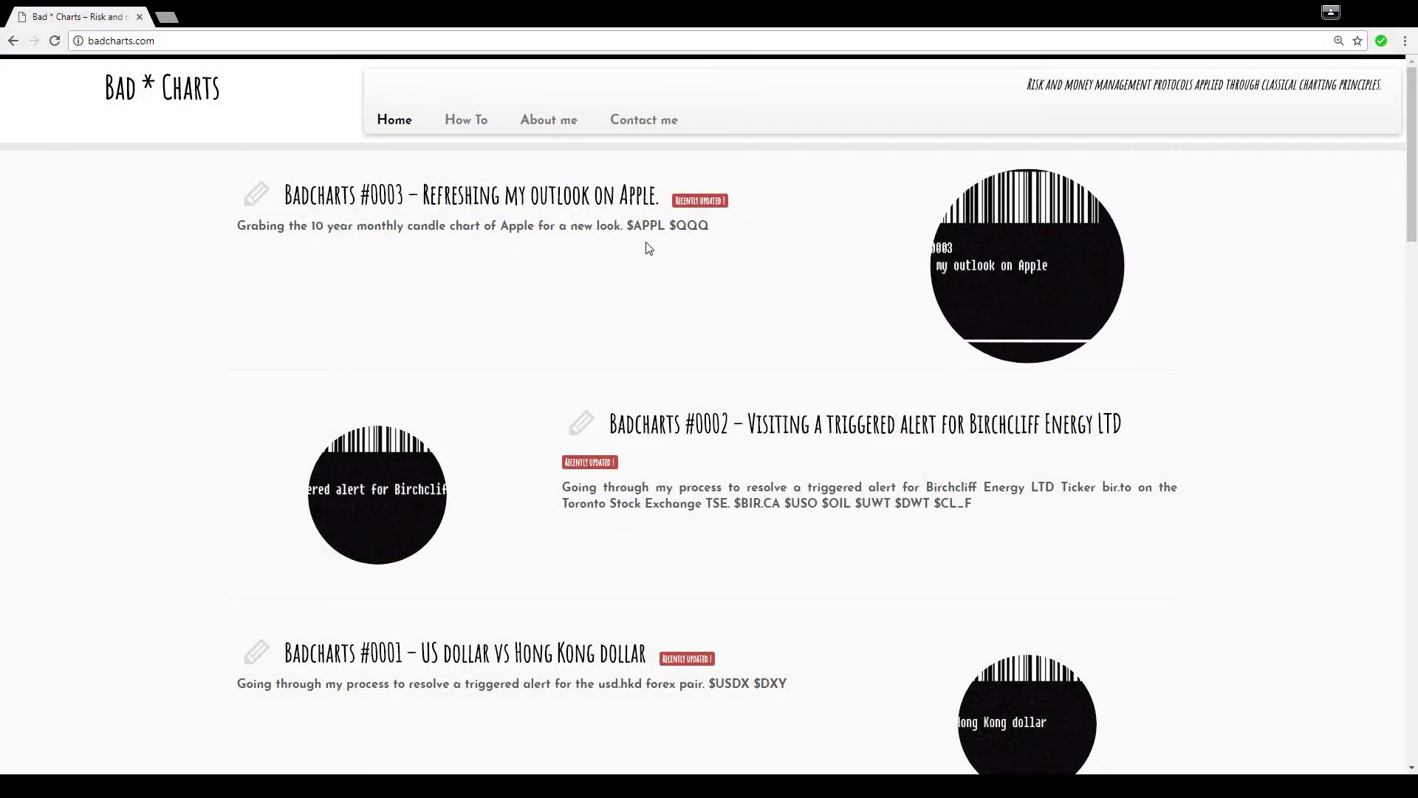
scroll(686, 273, down, 2)
scroll(715, 297, down, 15)
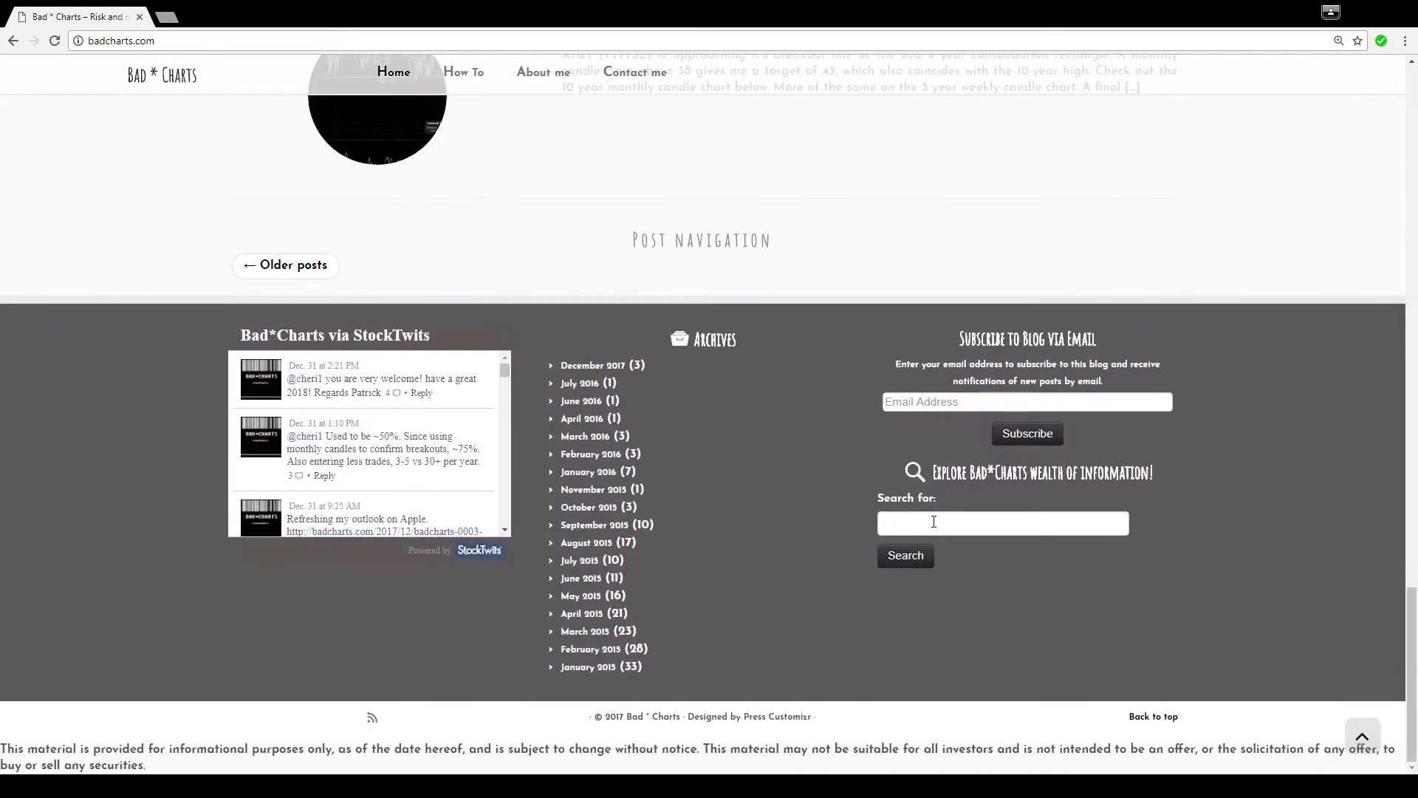
click(936, 525)
text(bby)
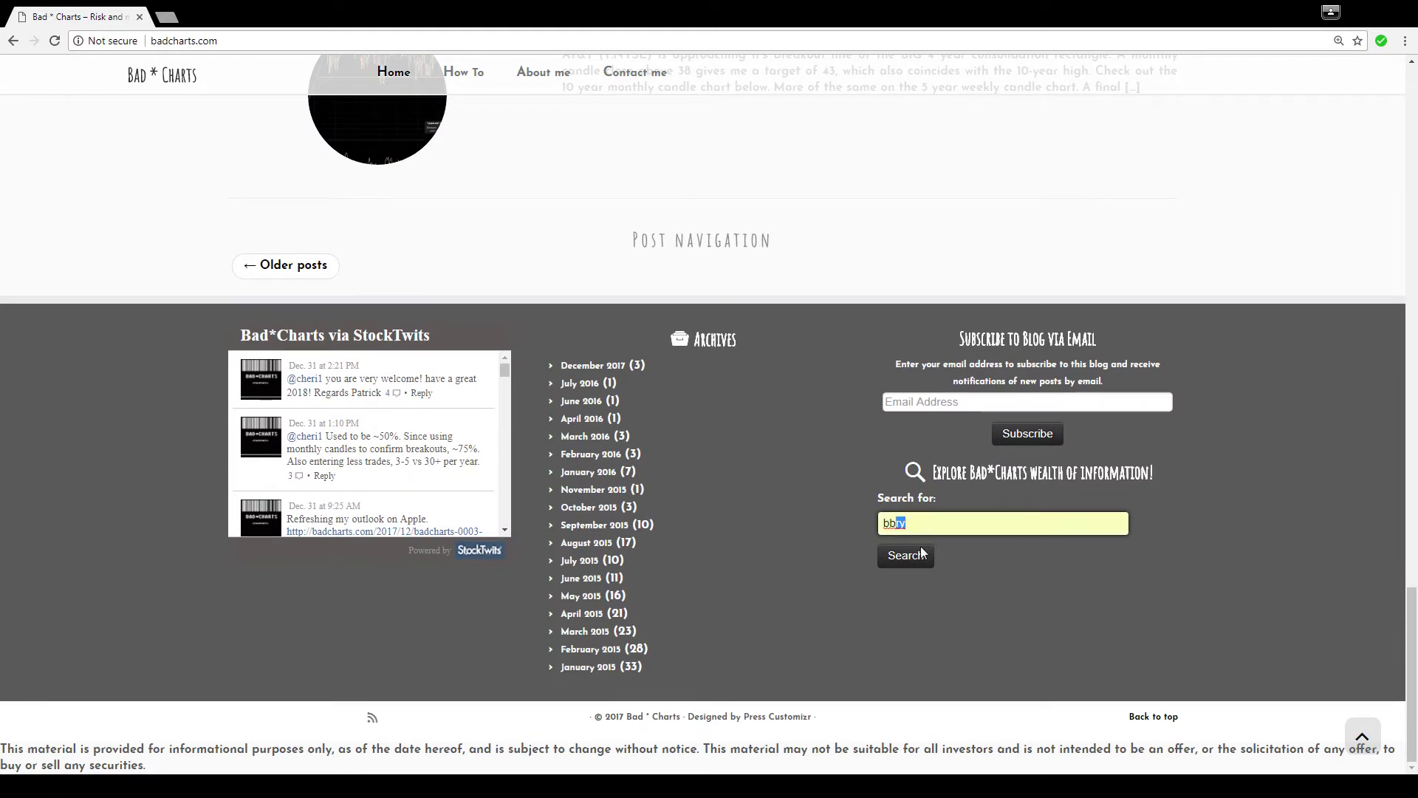
click(923, 552)
click(913, 556)
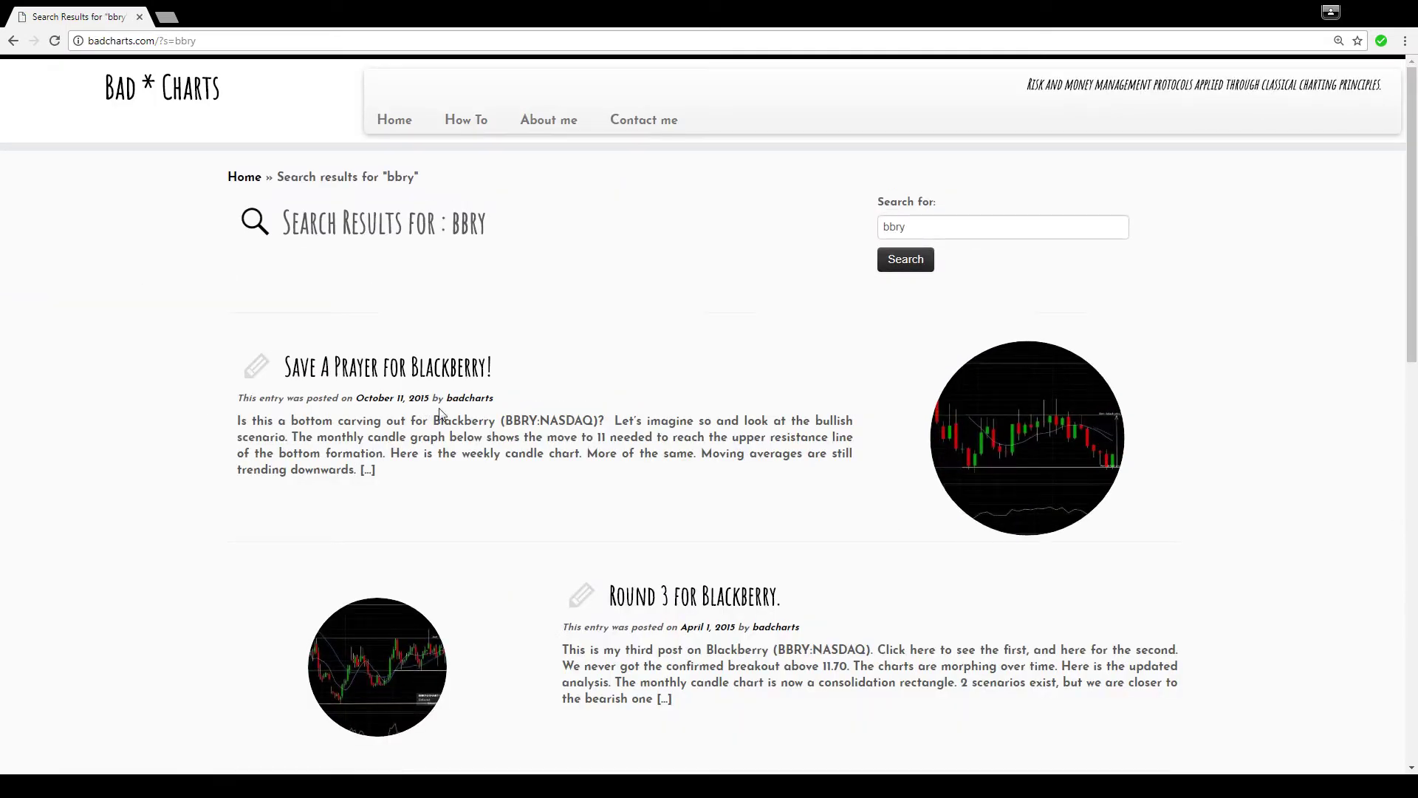
Step: Scroll through the listed earlier Blackberry chart posts
scroll(783, 640, down, 2)
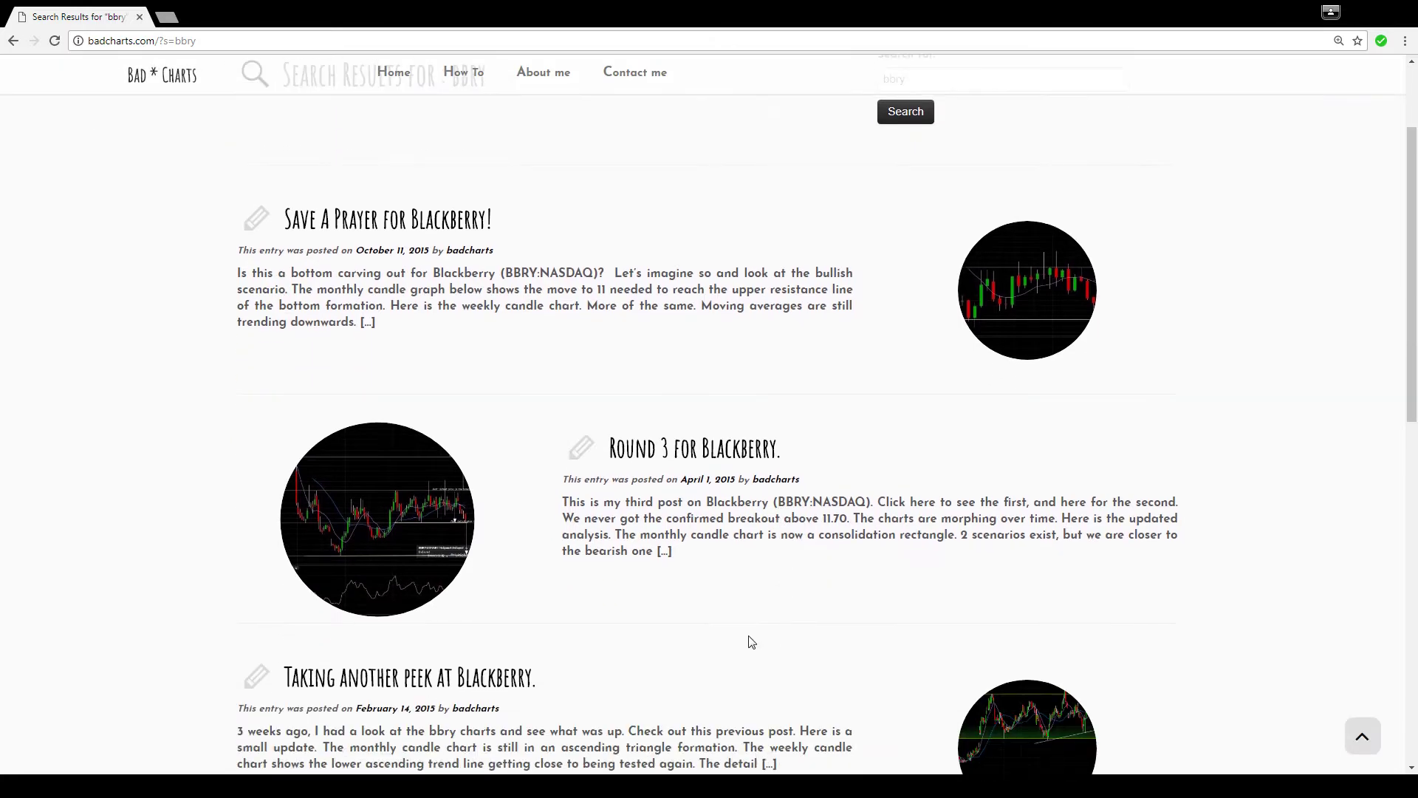
scroll(608, 677, down, 2)
scroll(611, 670, down, 5)
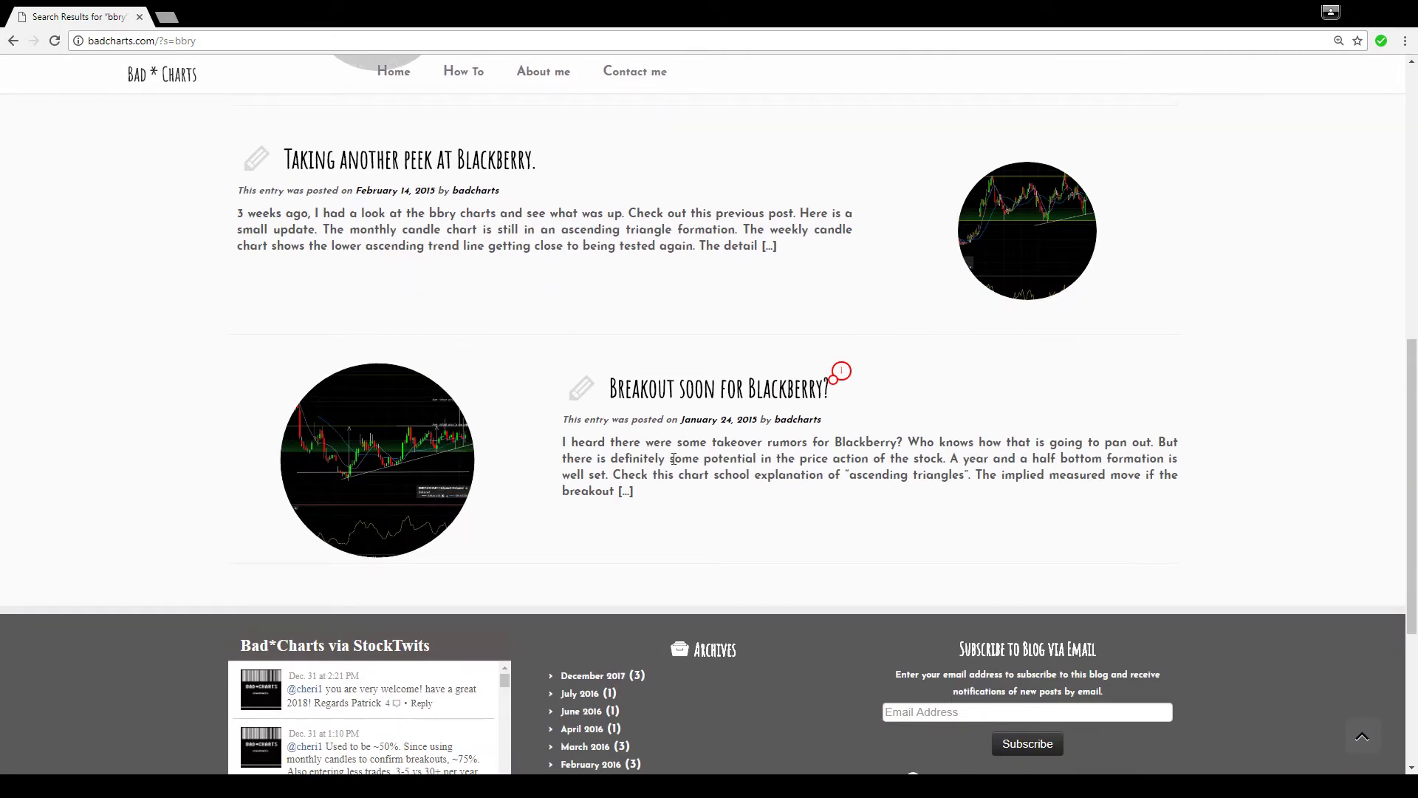
scroll(694, 459, up, 9)
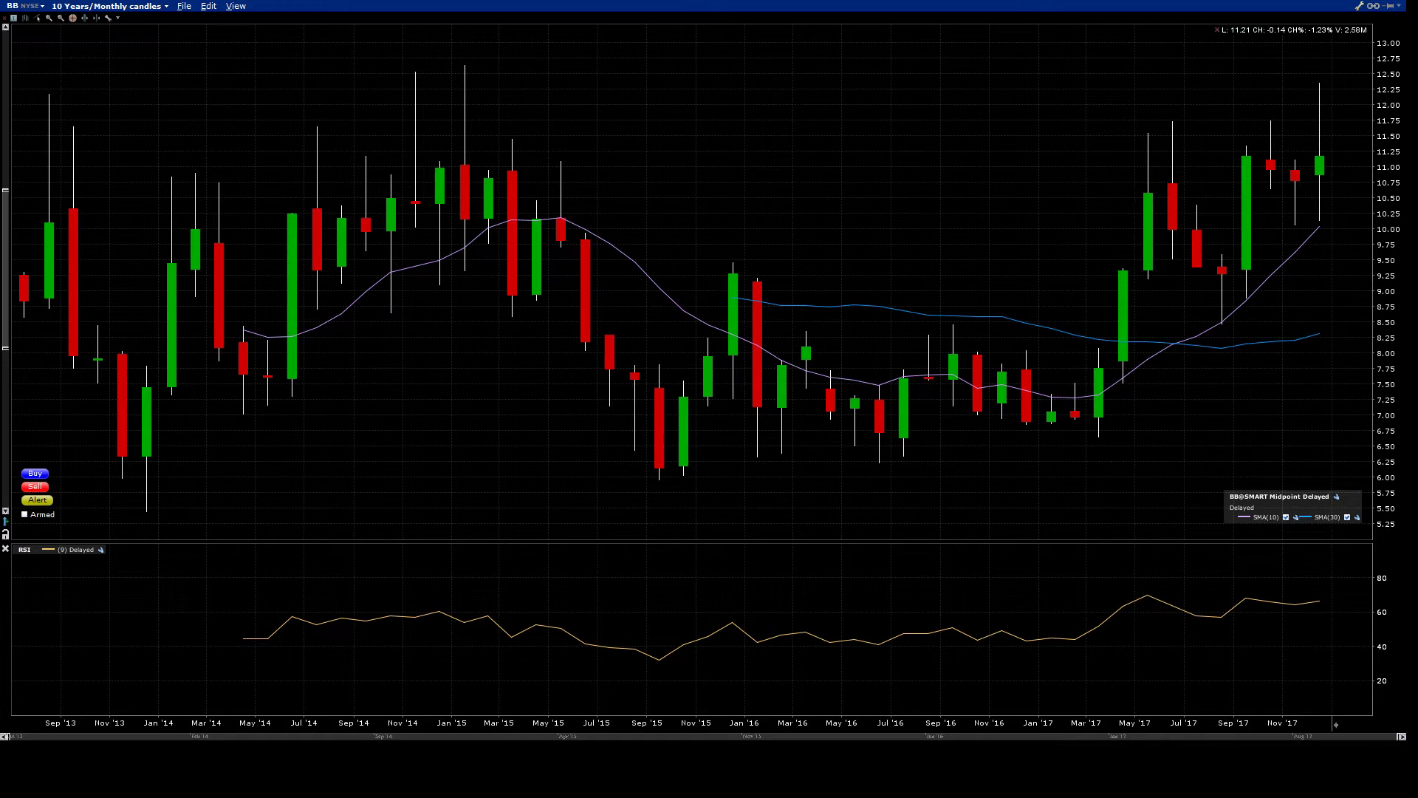
Step: Draw a horizontal support line from the Oct '13 low near 6.15
mouse_move(213, 676)
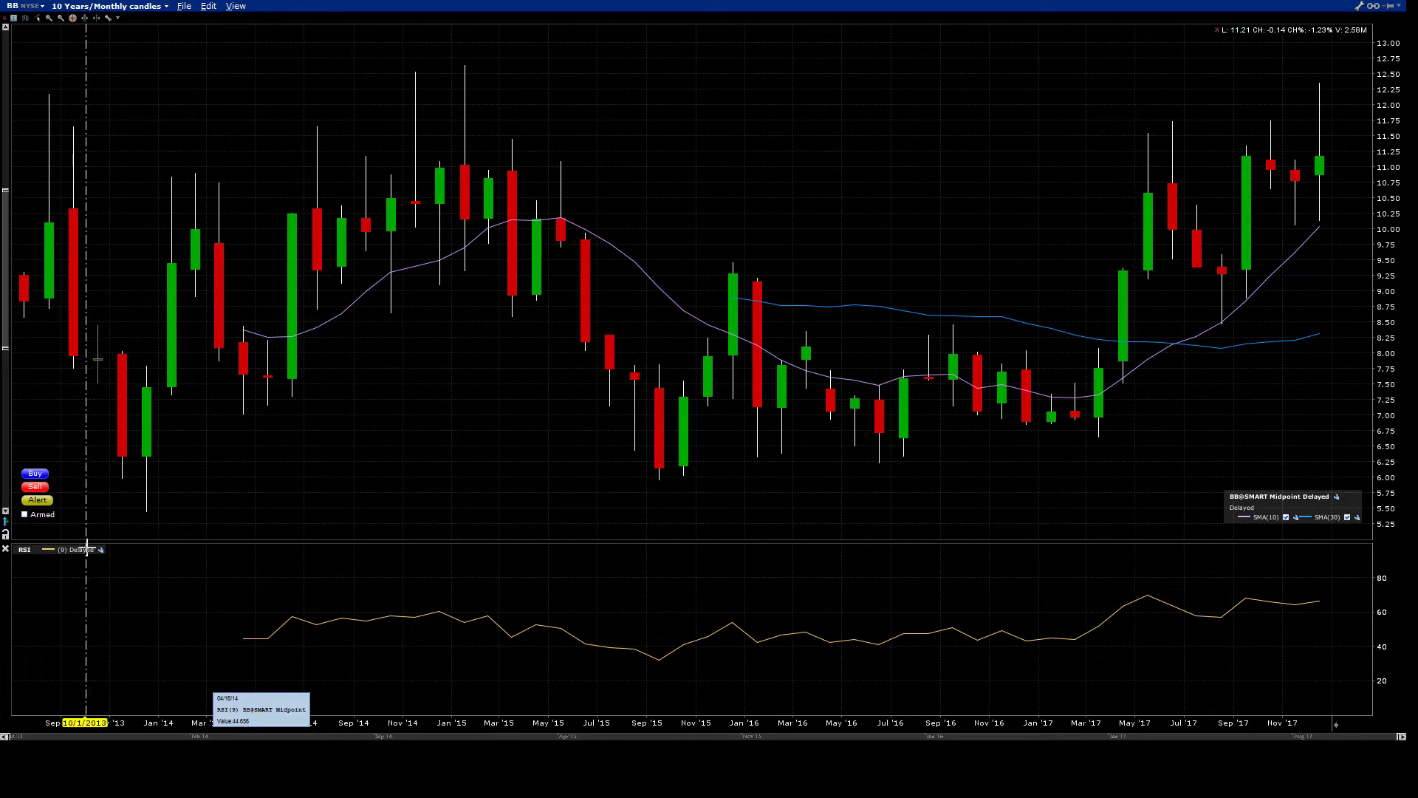
mouse_move(92, 489)
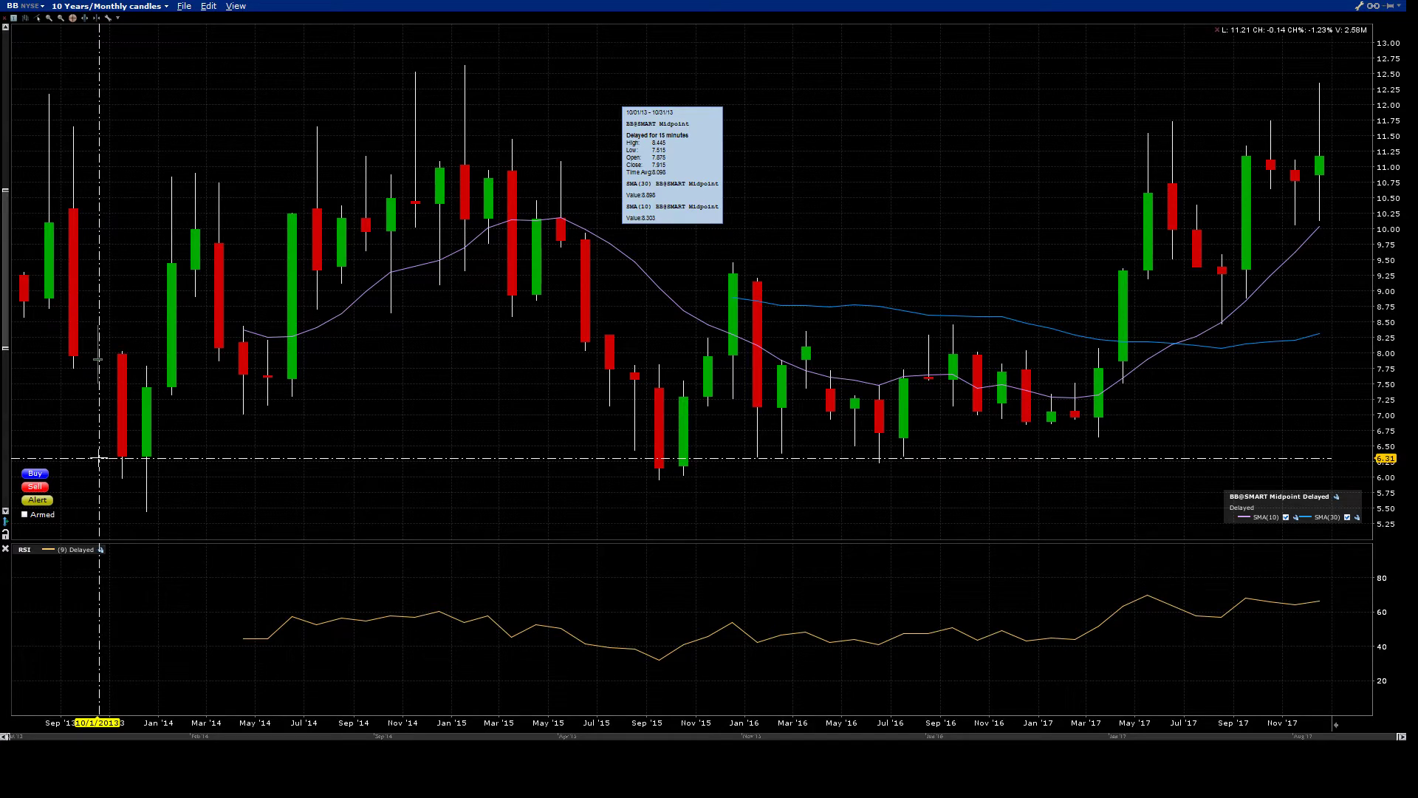
drag(96, 467, 1353, 468)
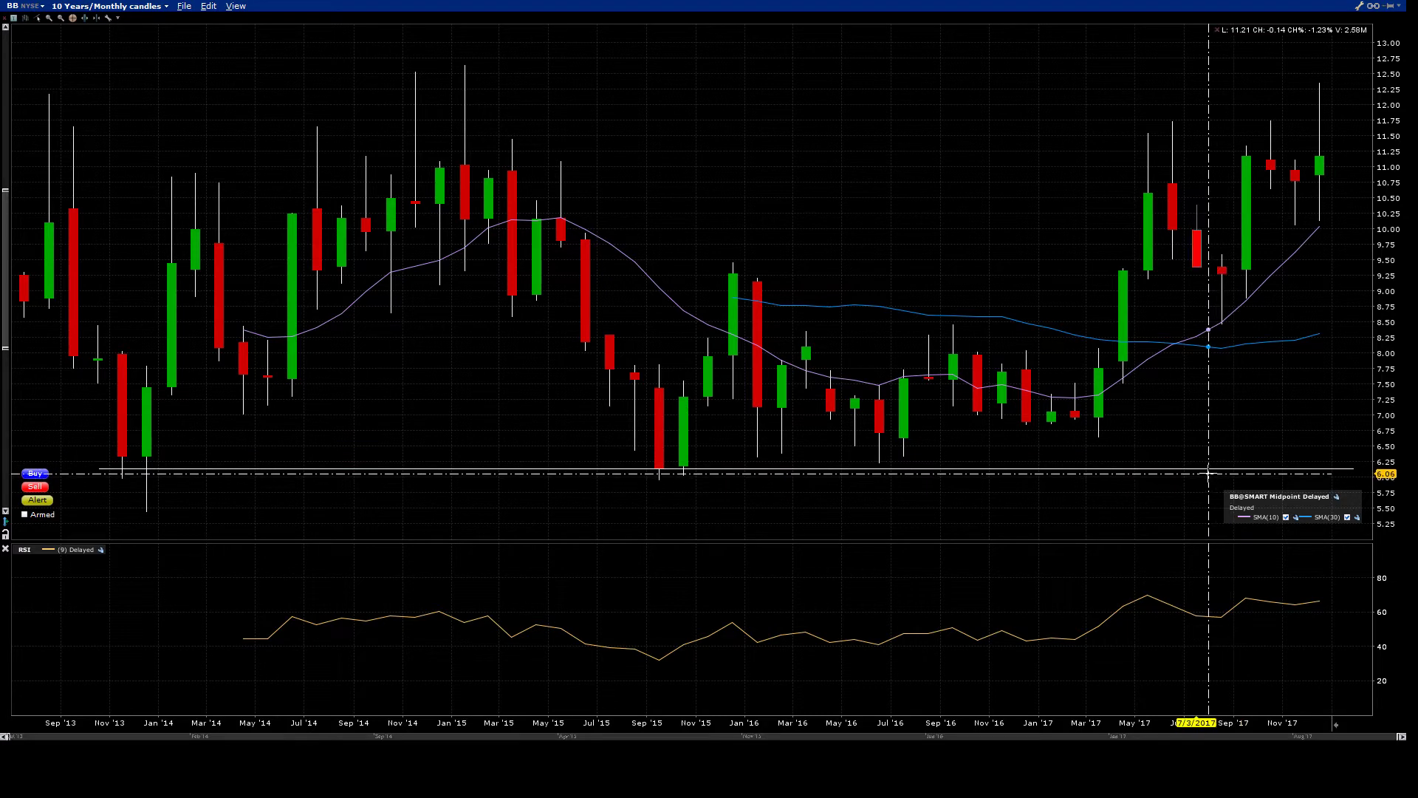
Step: Add a parallel resistance line across the highs, settled near 11.15
mouse_move(1200, 477)
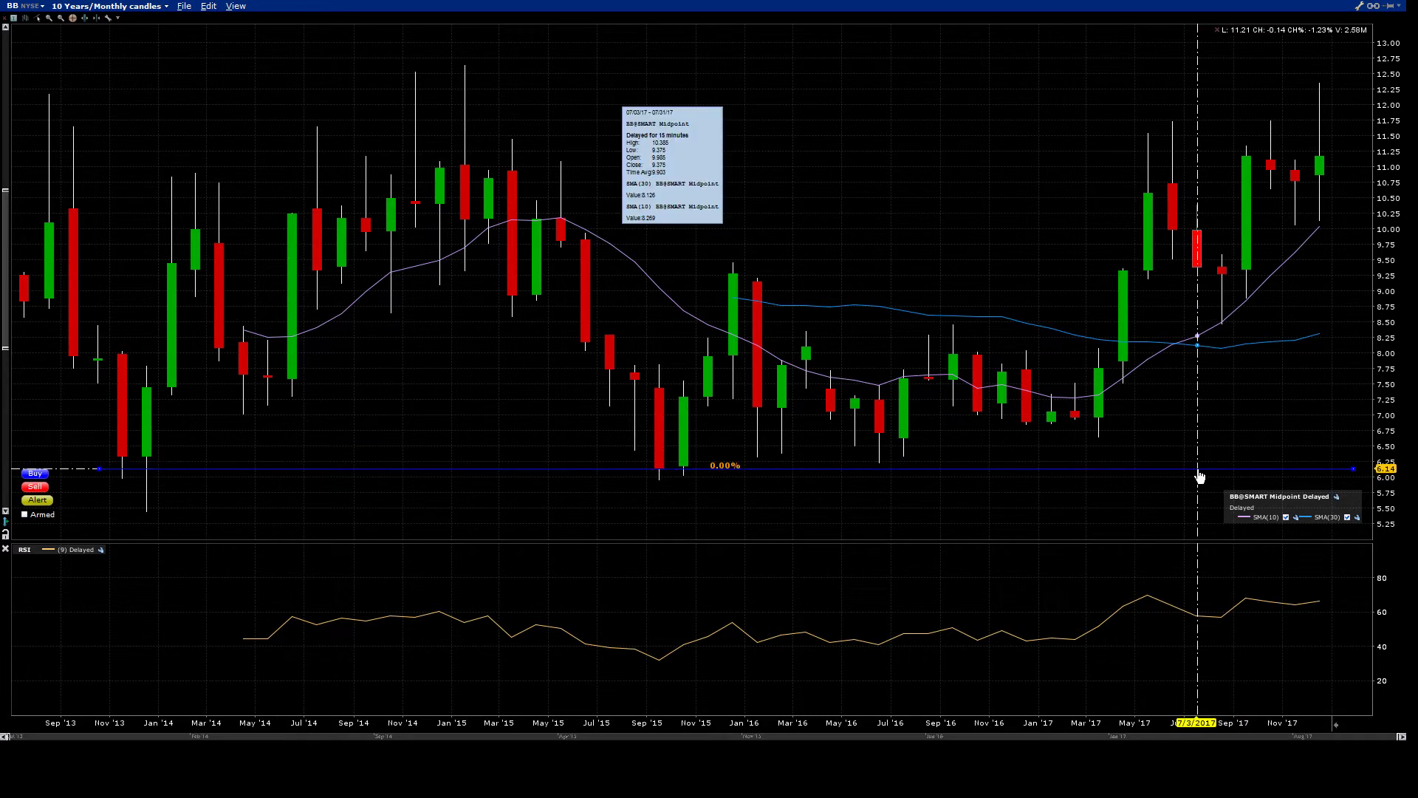
right_click(1199, 477)
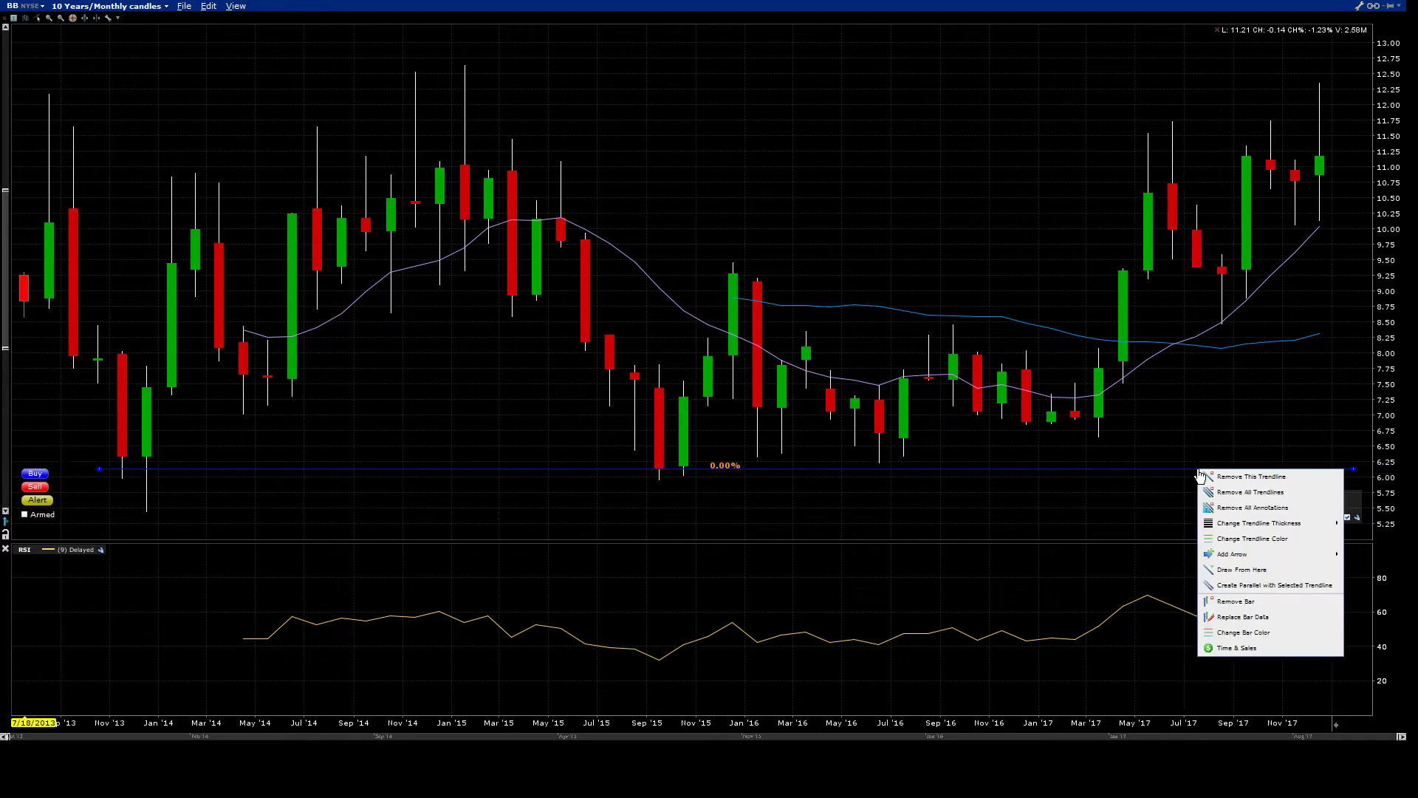
click(1259, 586)
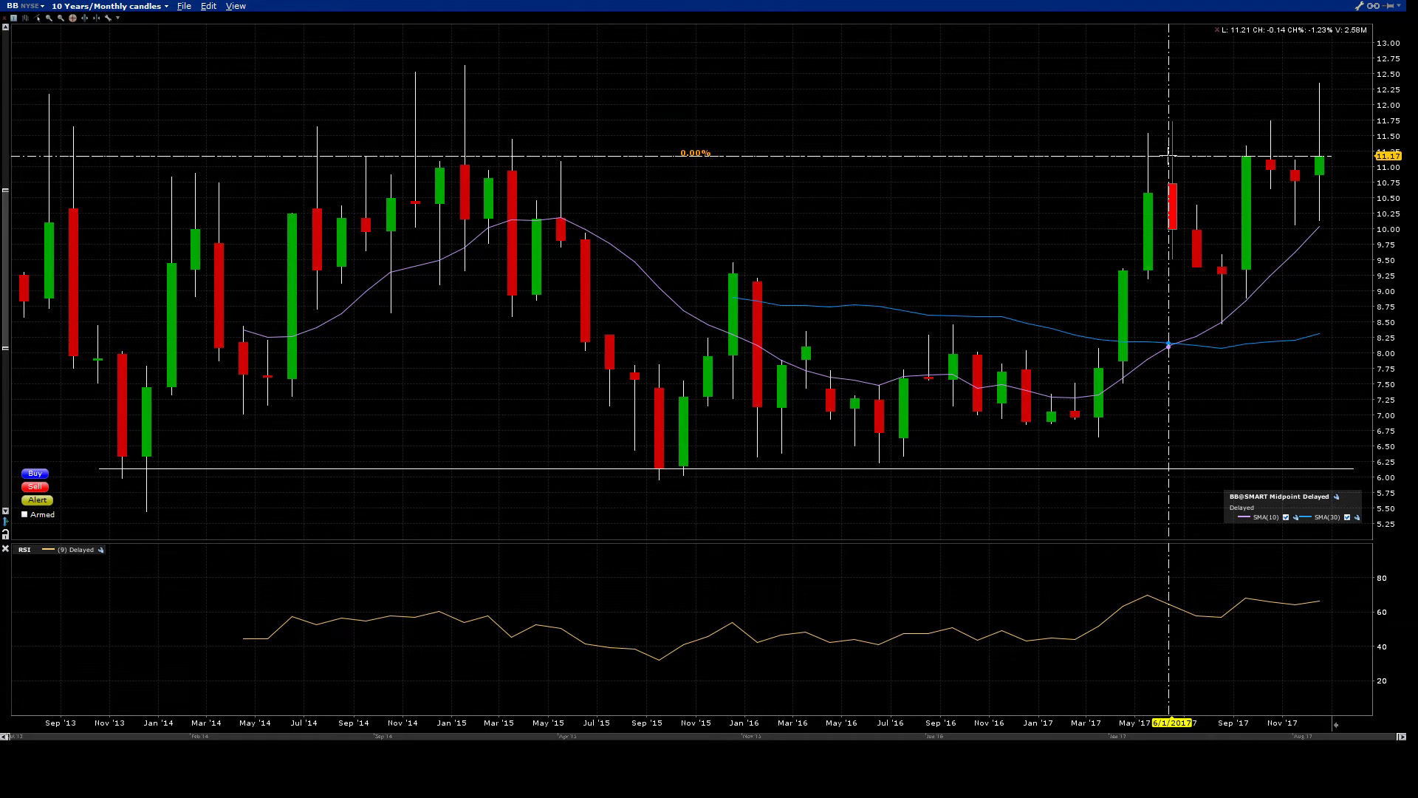
mouse_move(1174, 153)
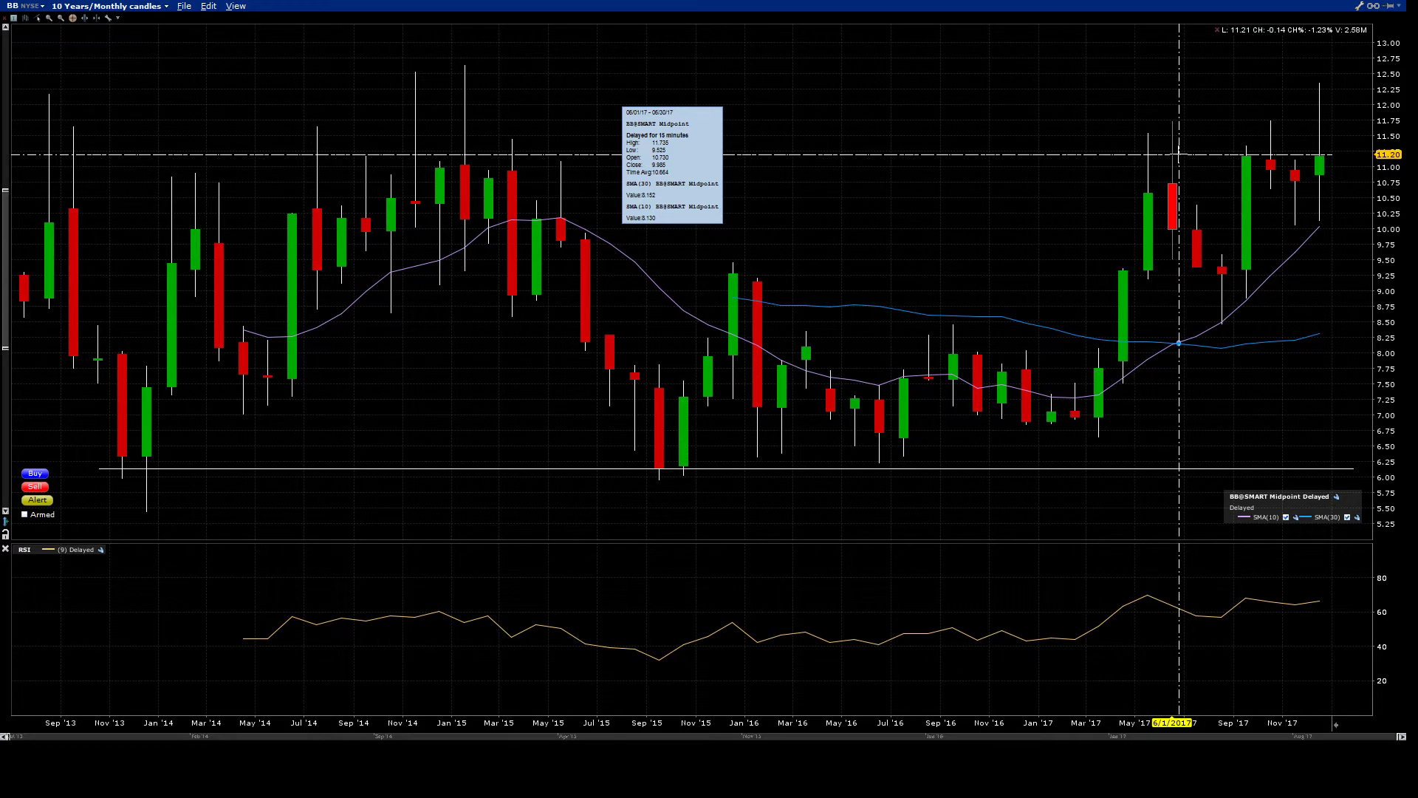
drag(1179, 156, 1212, 155)
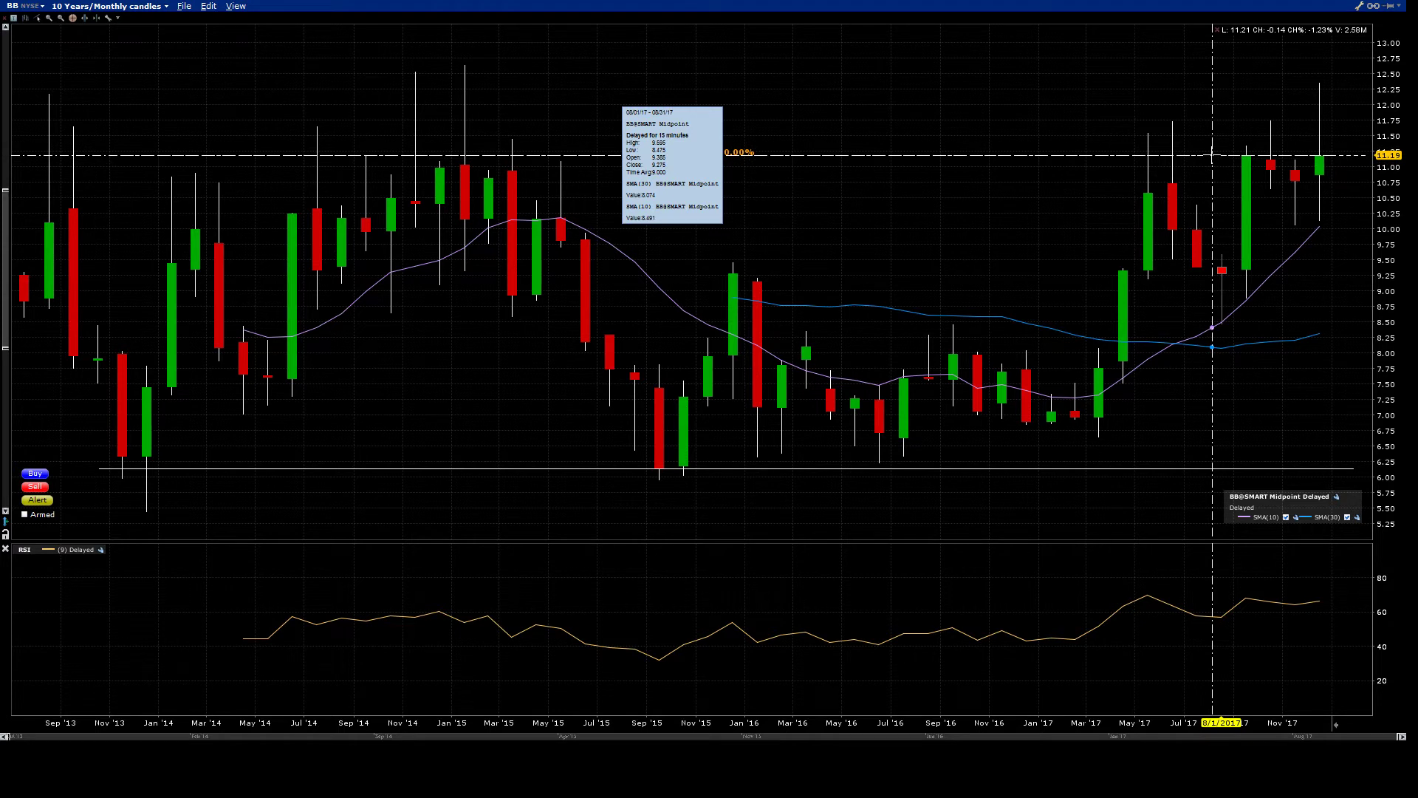
drag(1212, 154, 1023, 150)
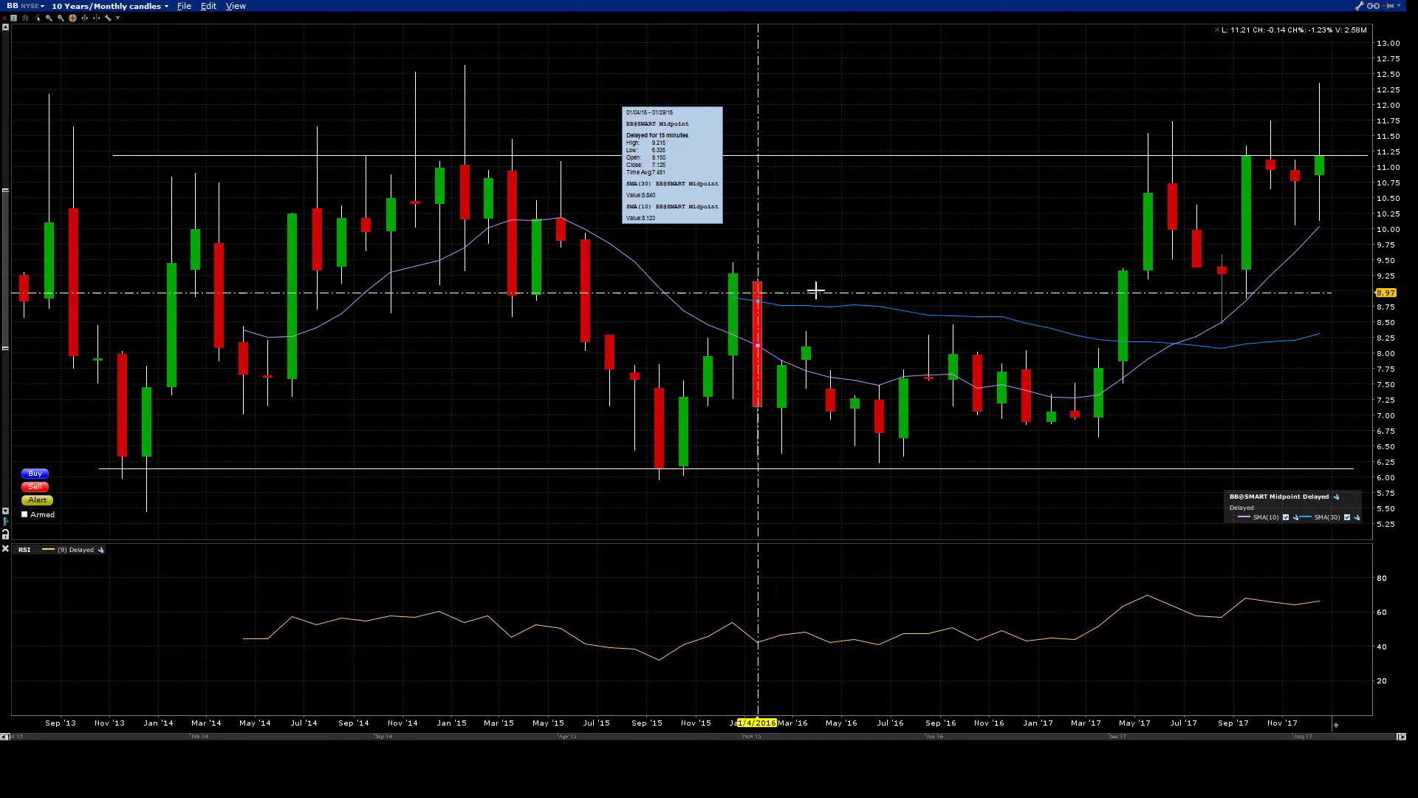
Step: Compress the time axis to leave room for future months
right_click(907, 248)
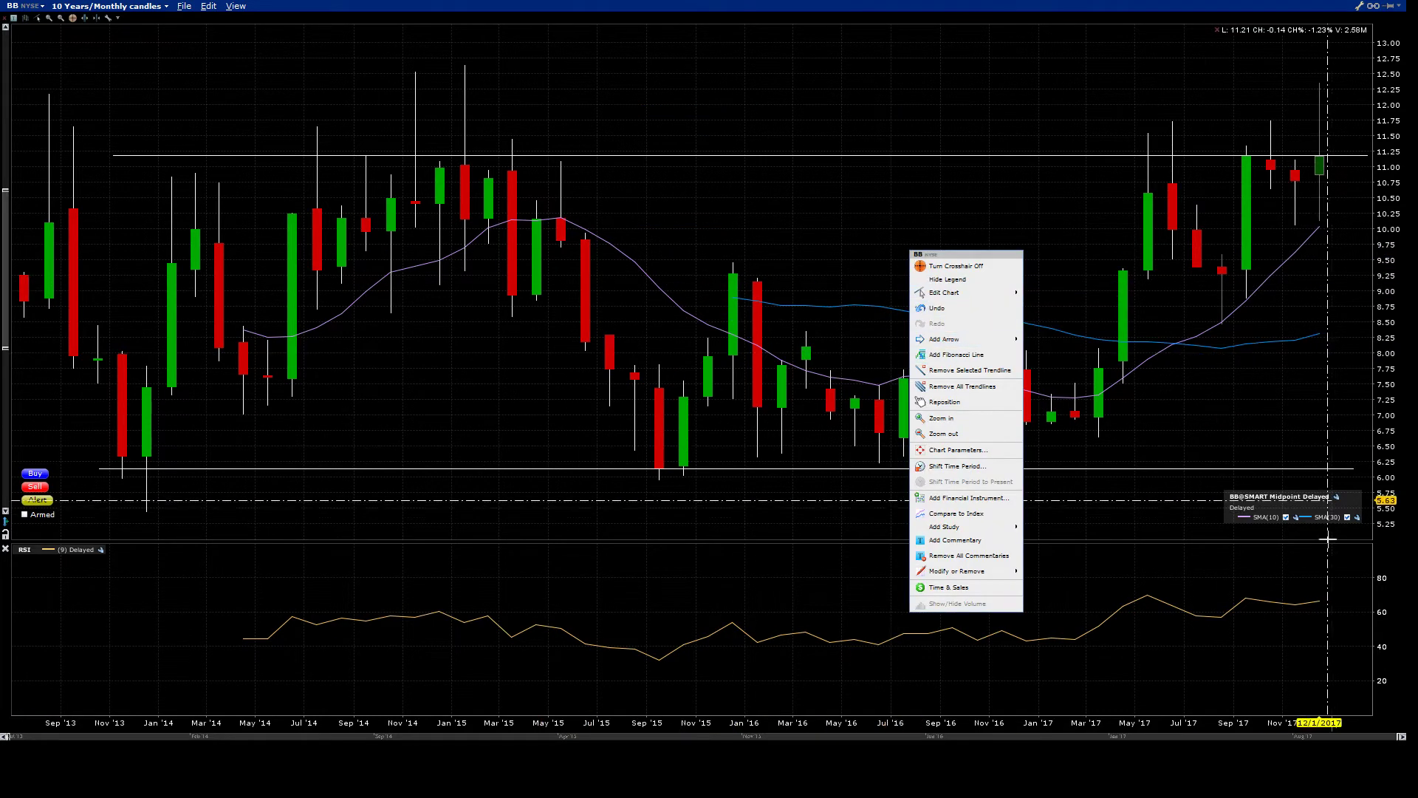
click(1285, 727)
drag(1285, 728, 1188, 725)
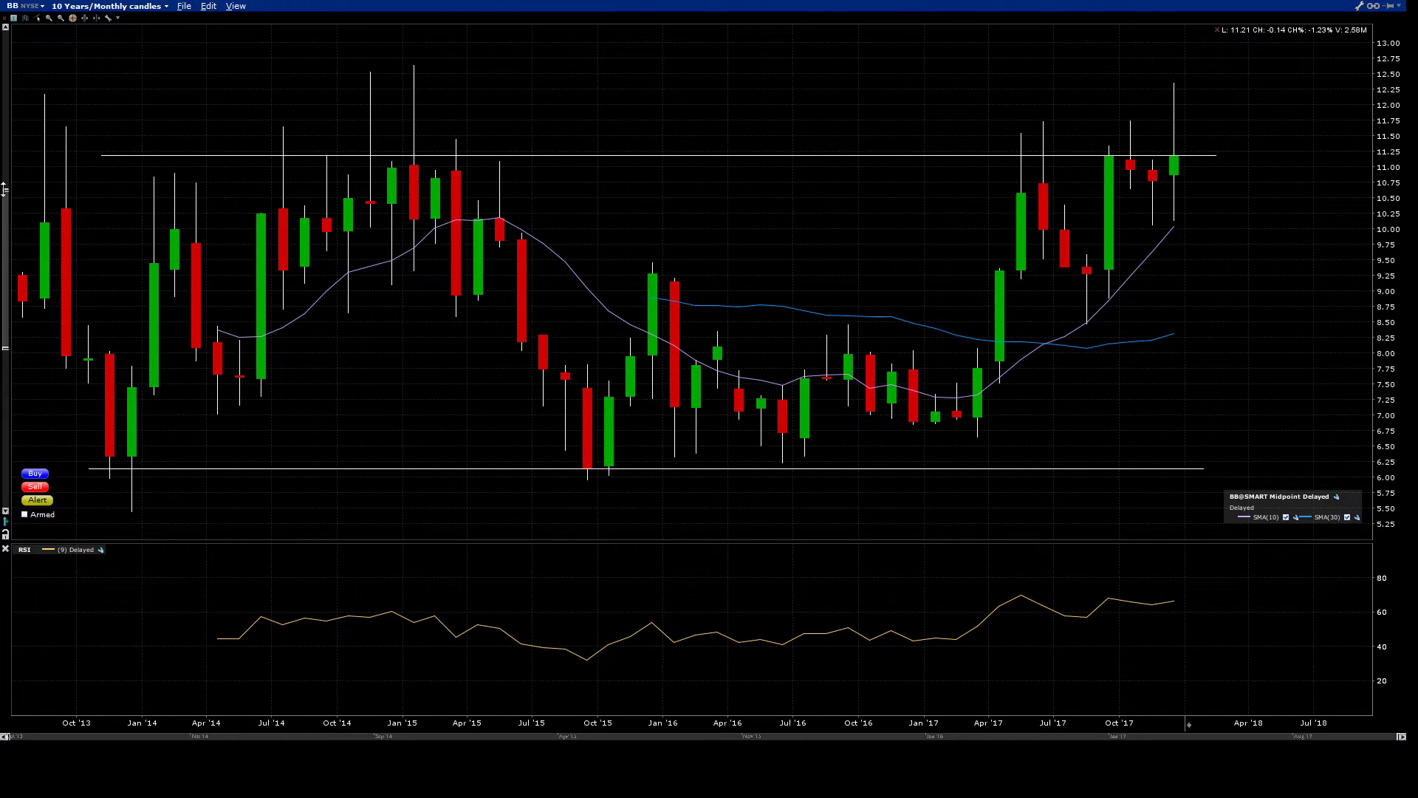
drag(5, 190, 13, 121)
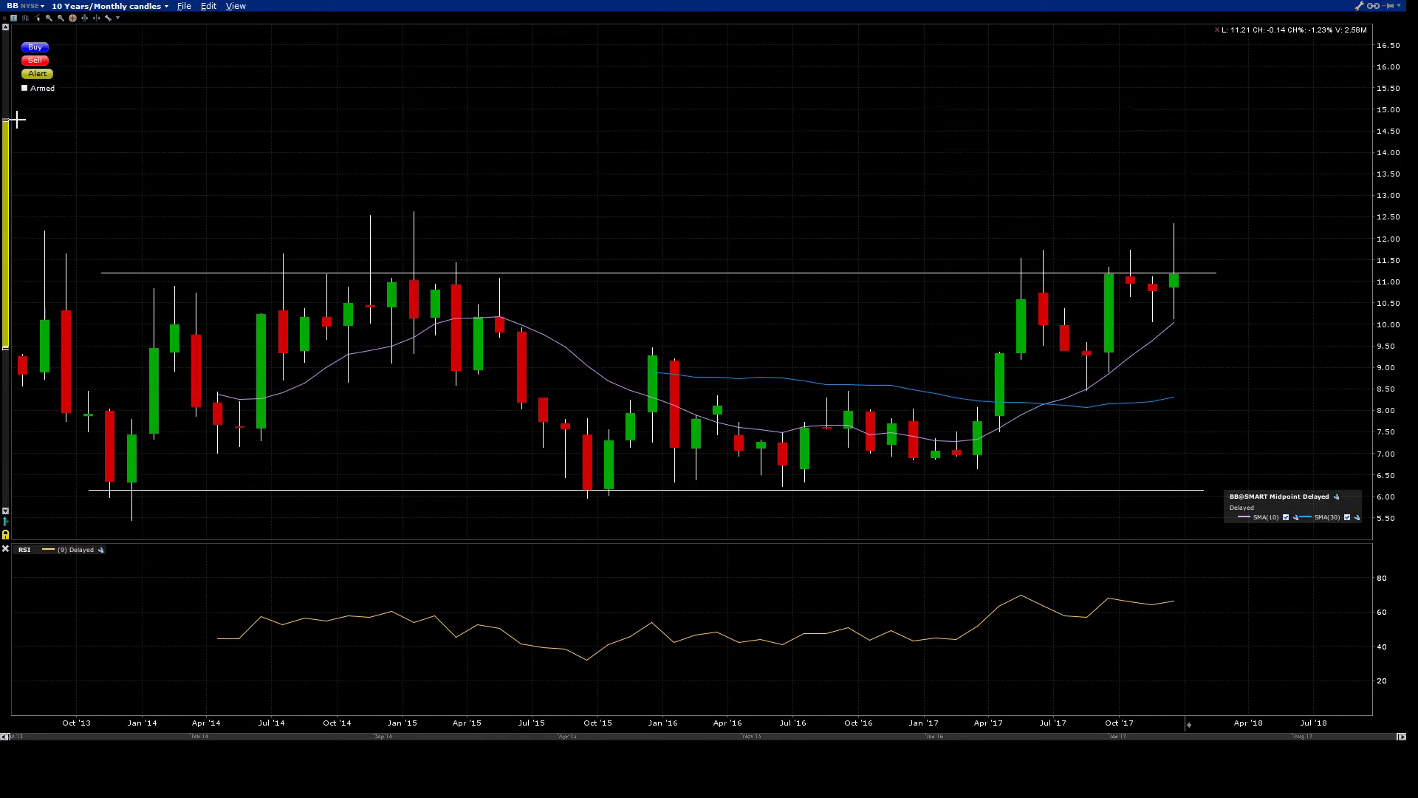
Step: Draw an arrow measuring the height from support to resistance
right_click(805, 185)
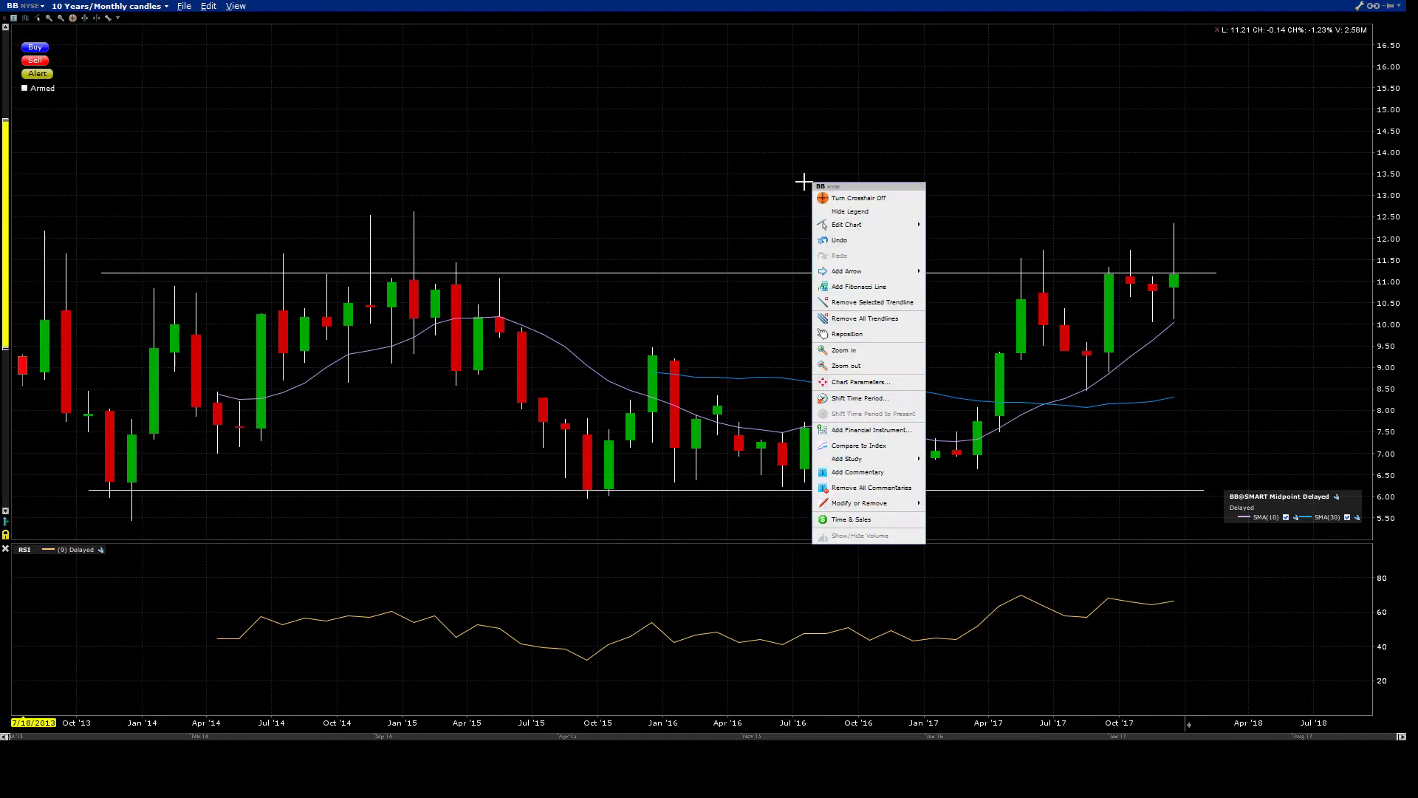
click(953, 291)
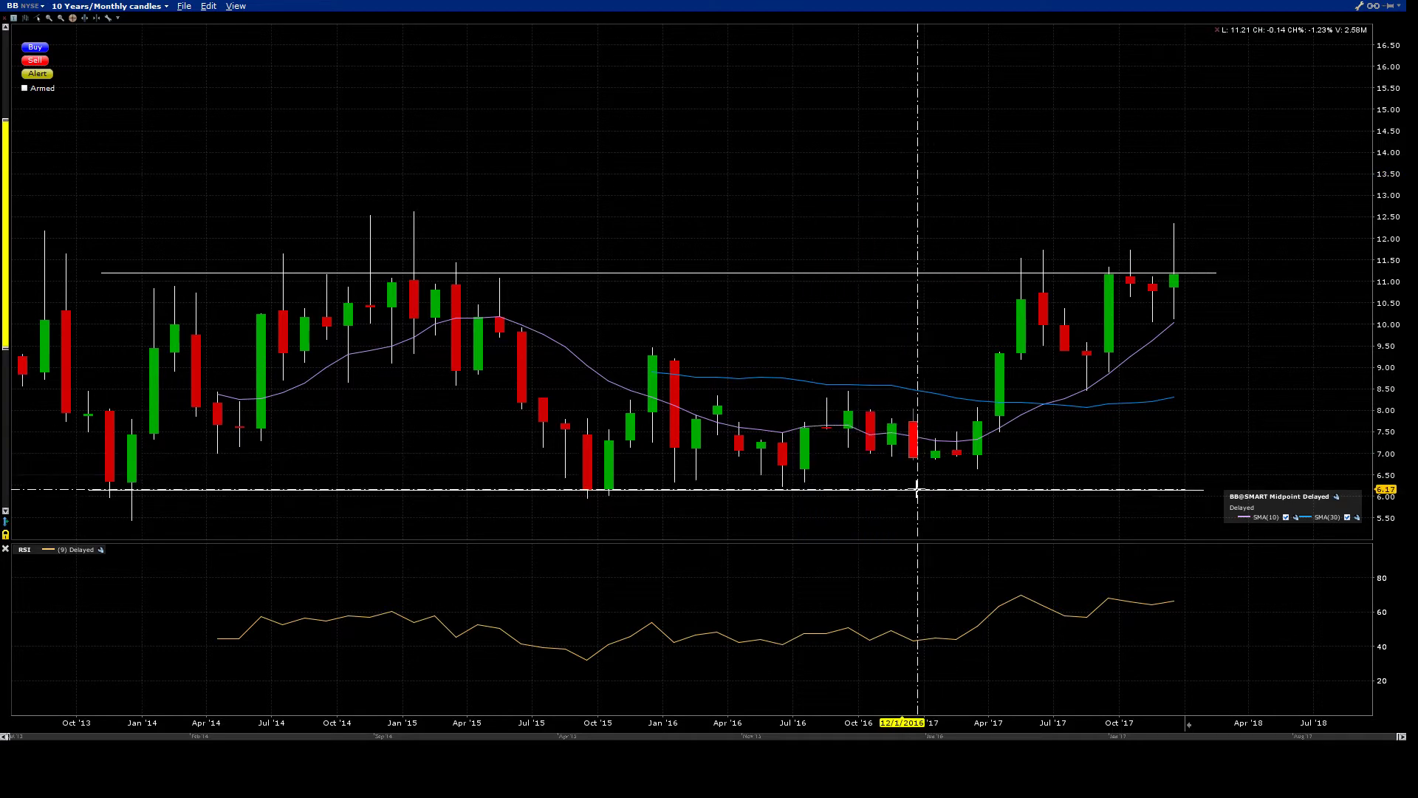
drag(635, 489, 635, 275)
Step: Copy the measuring arrow parallel from the latest candle, ending near 16.30
right_click(635, 285)
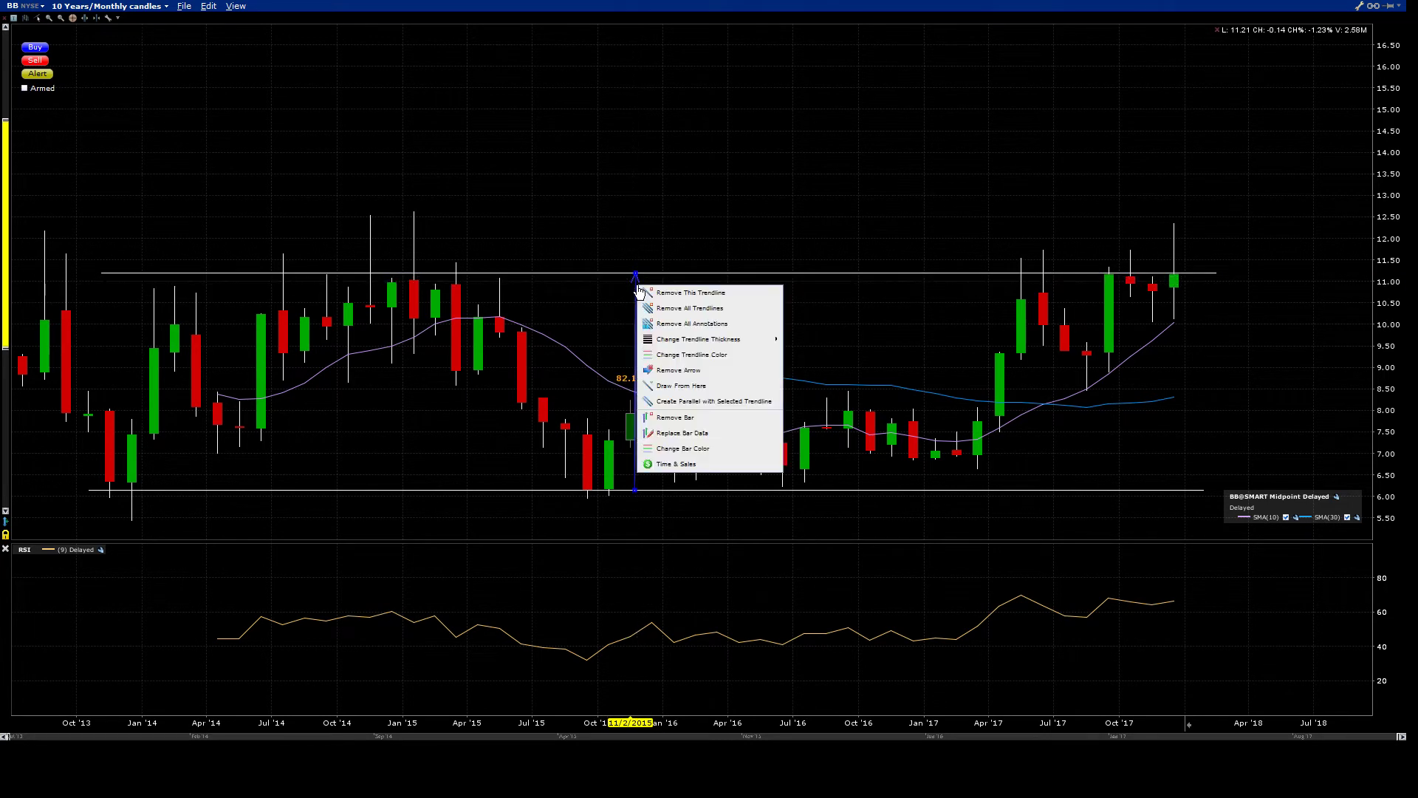
mouse_move(713, 345)
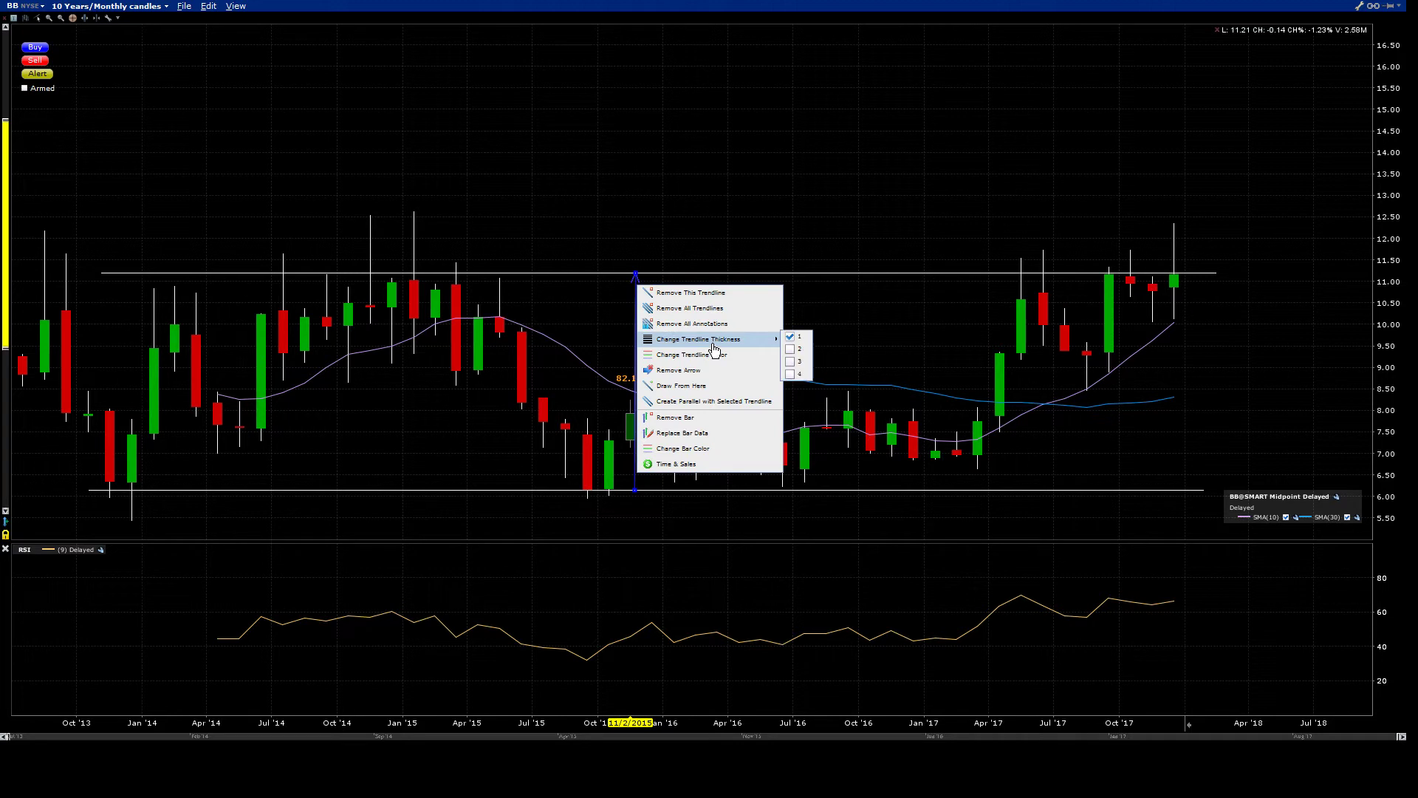
click(712, 400)
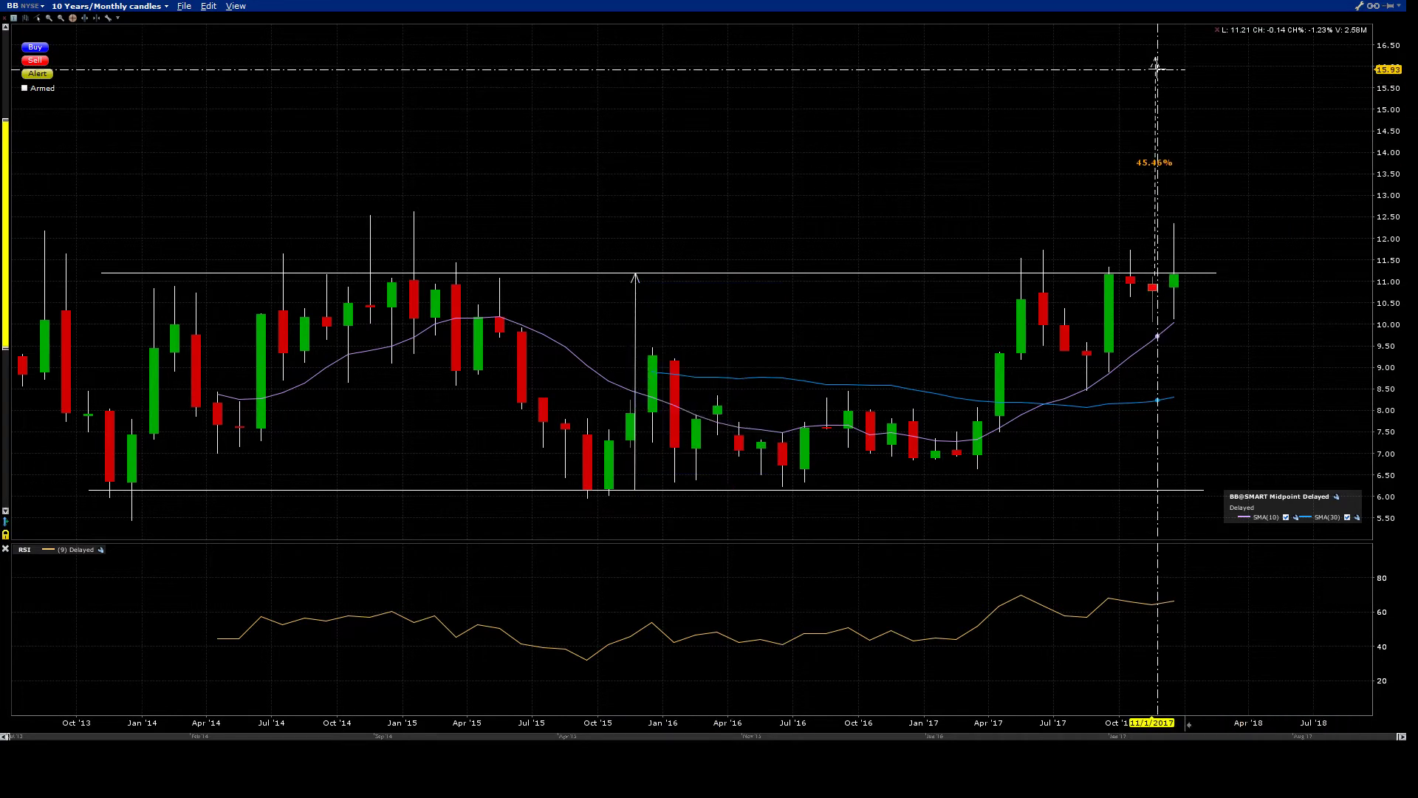
mouse_move(1158, 64)
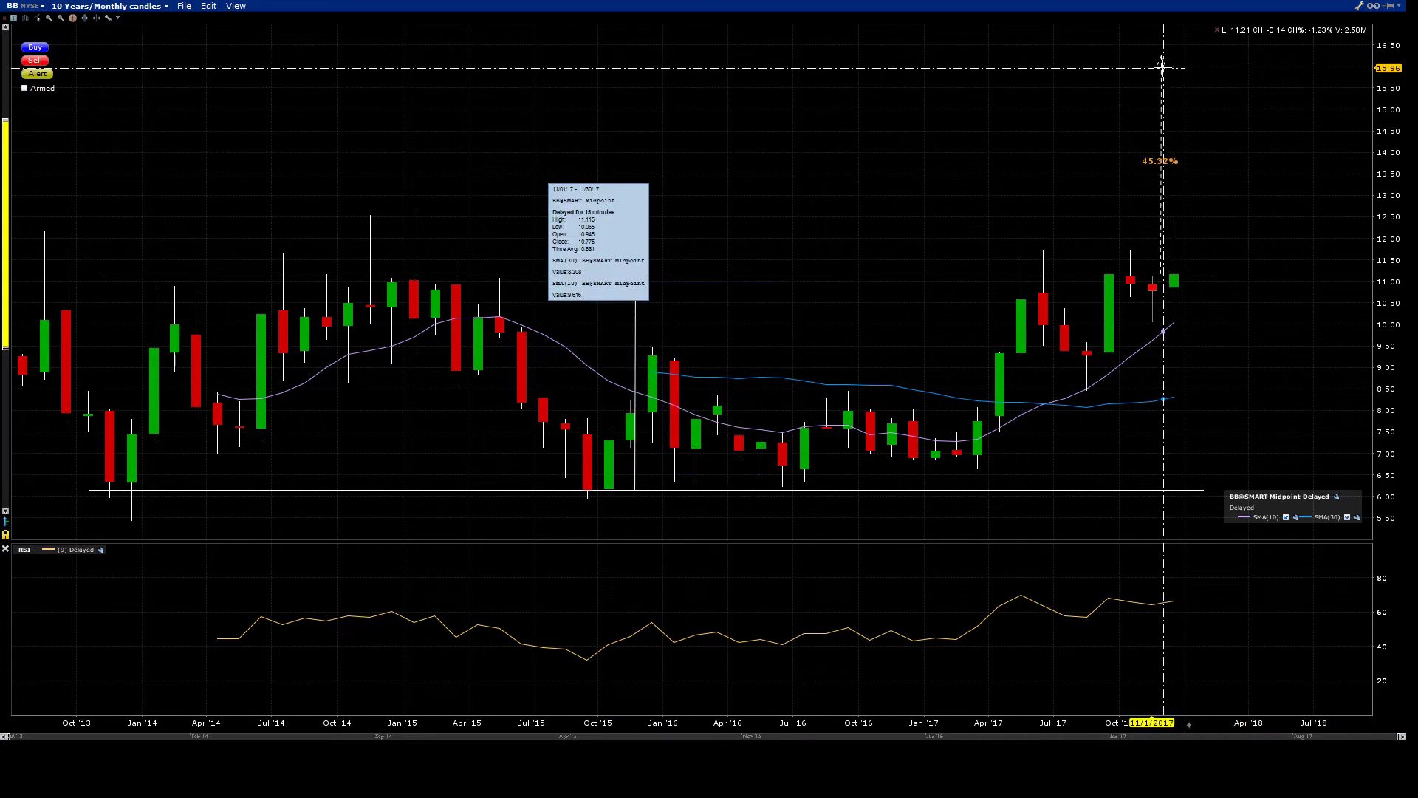
click(1161, 61)
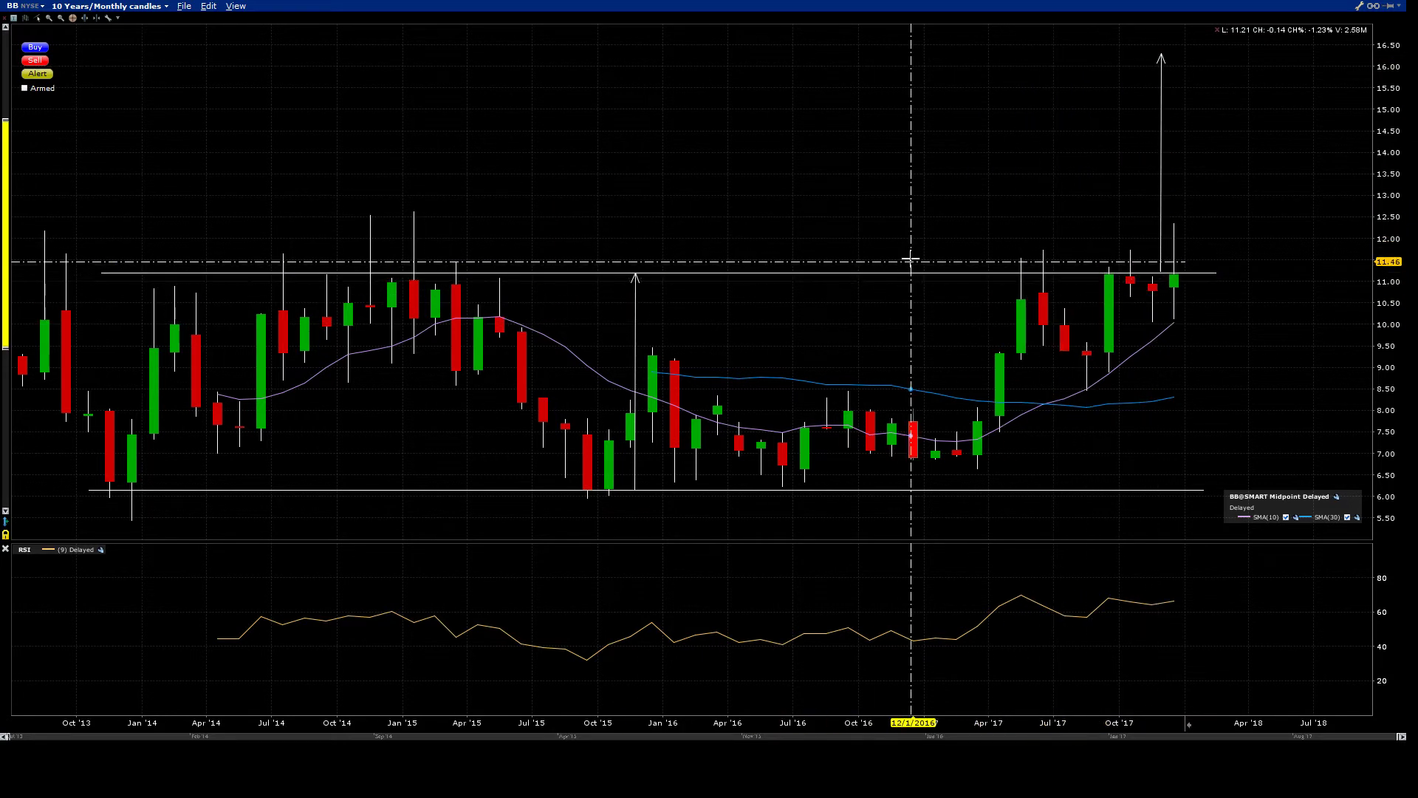
Step: Lock the horizontal level at 11.55 instead of 11.34 and make it a price alert
mouse_move(1000, 280)
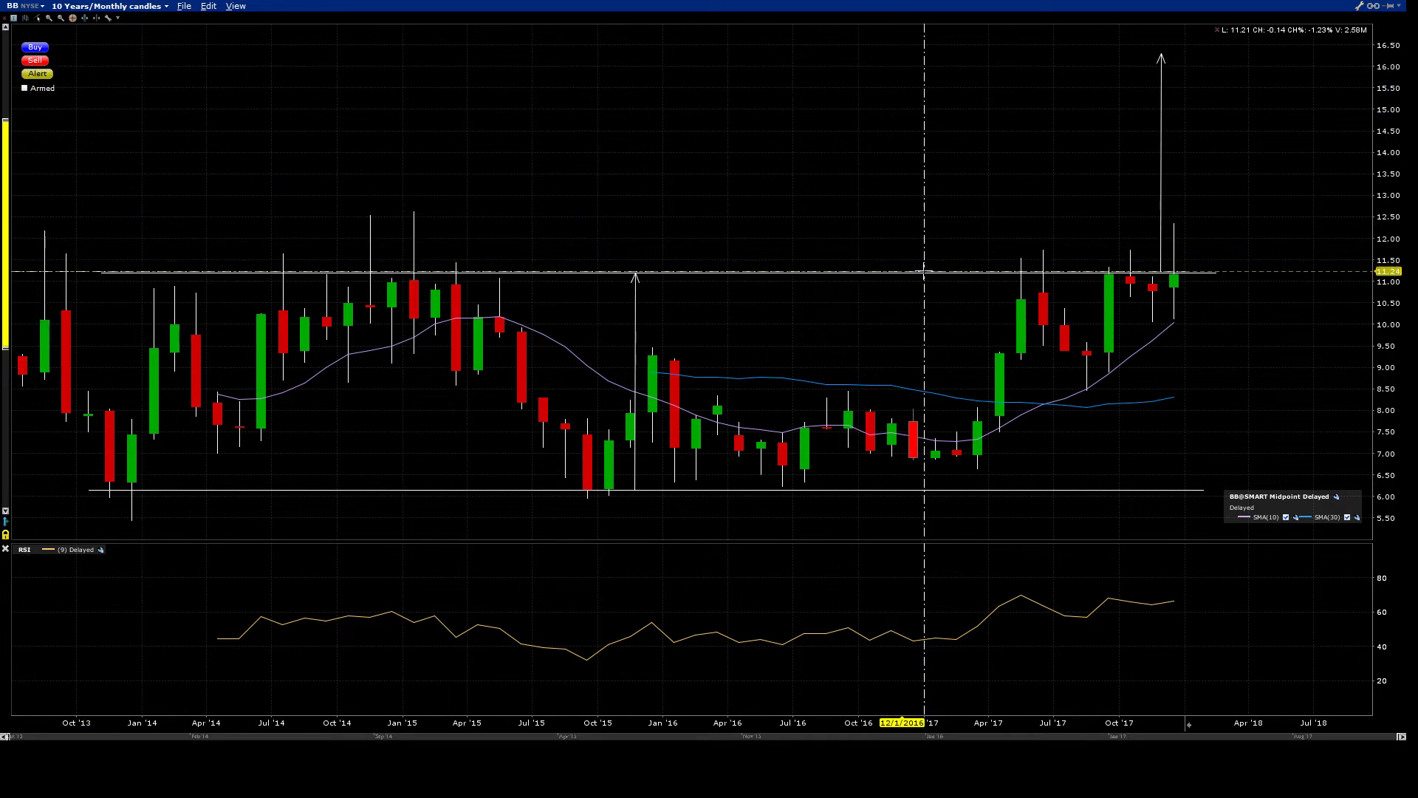
mouse_move(924, 271)
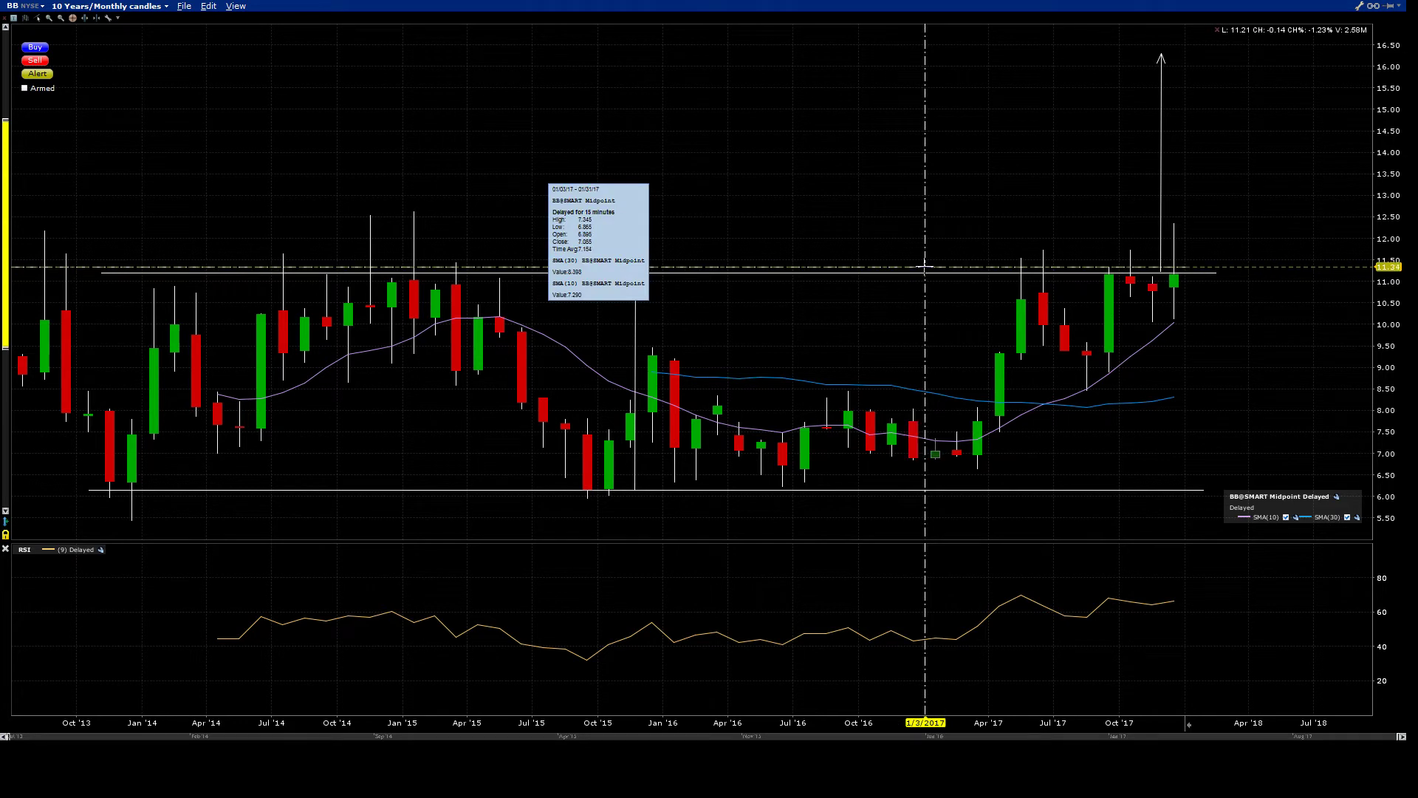
click(925, 267)
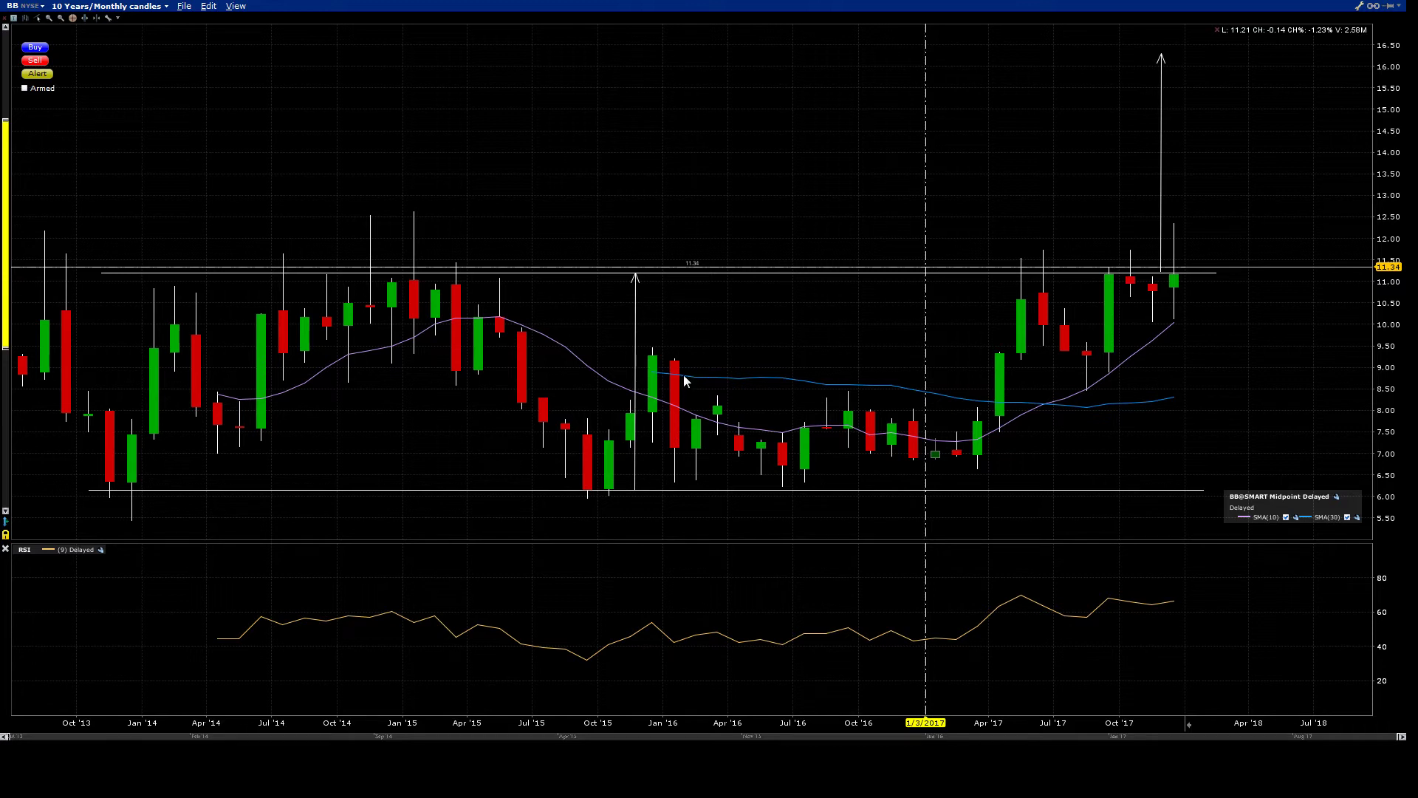
click(682, 444)
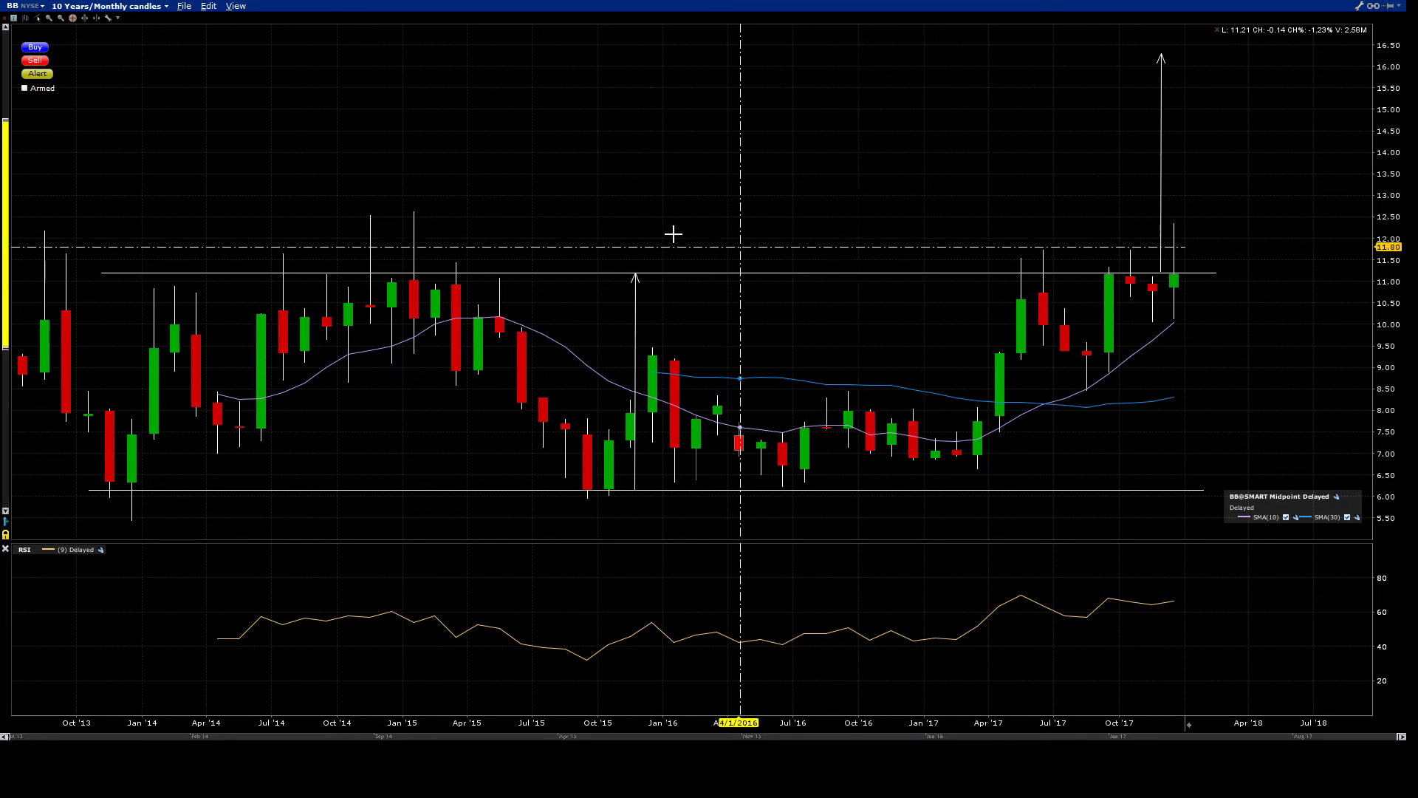
click(895, 258)
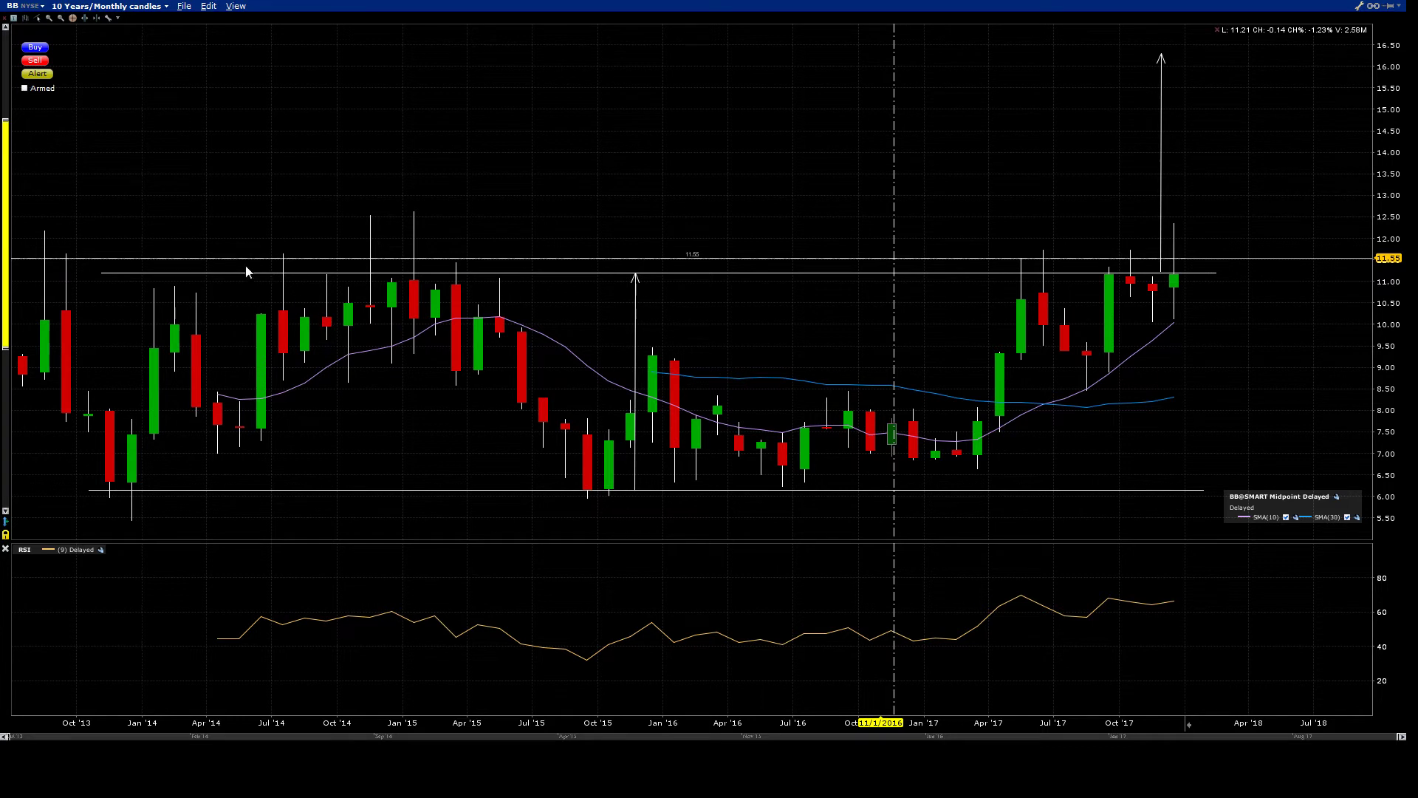
click(291, 307)
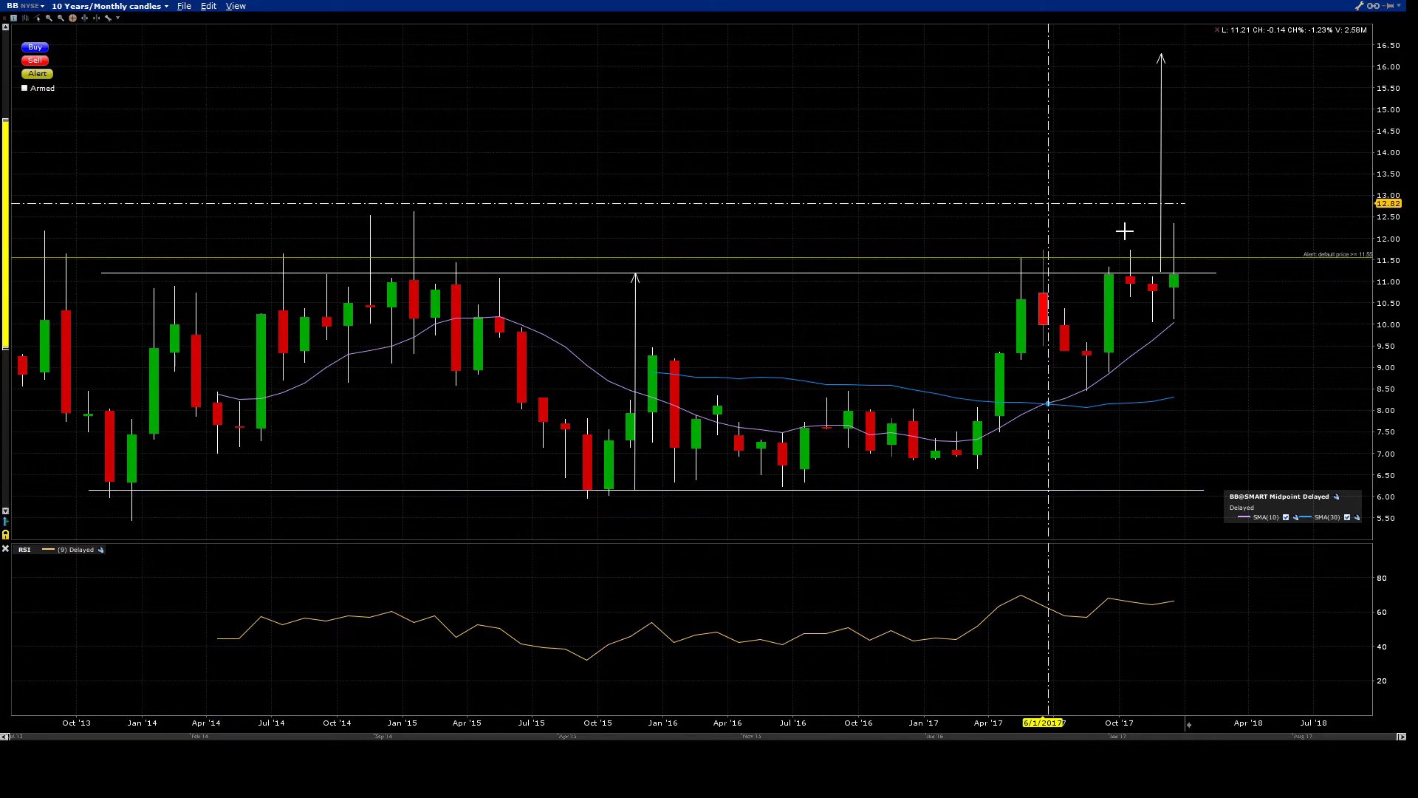
Step: Create a price alert at 16.31, level with the arrow's target
mouse_move(1113, 229)
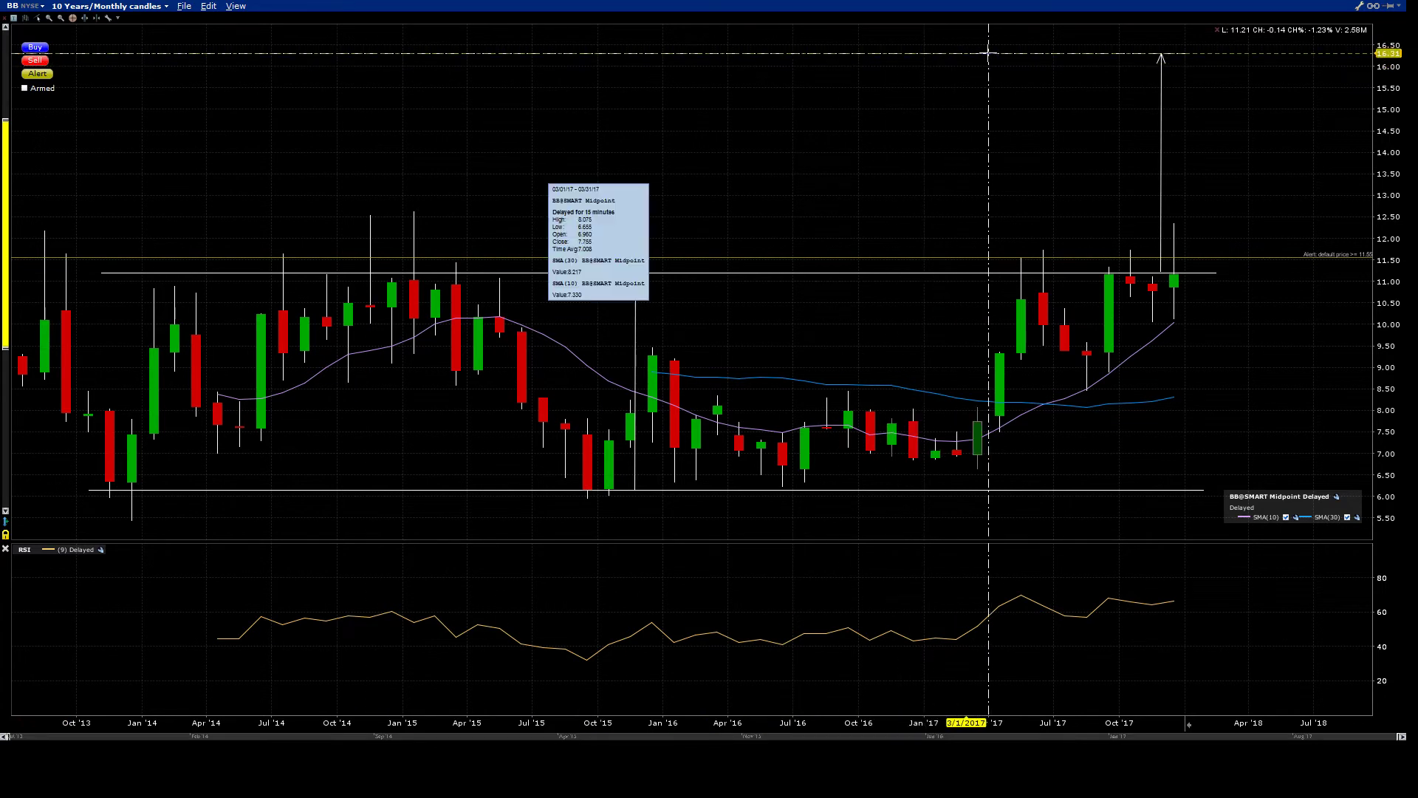
click(988, 53)
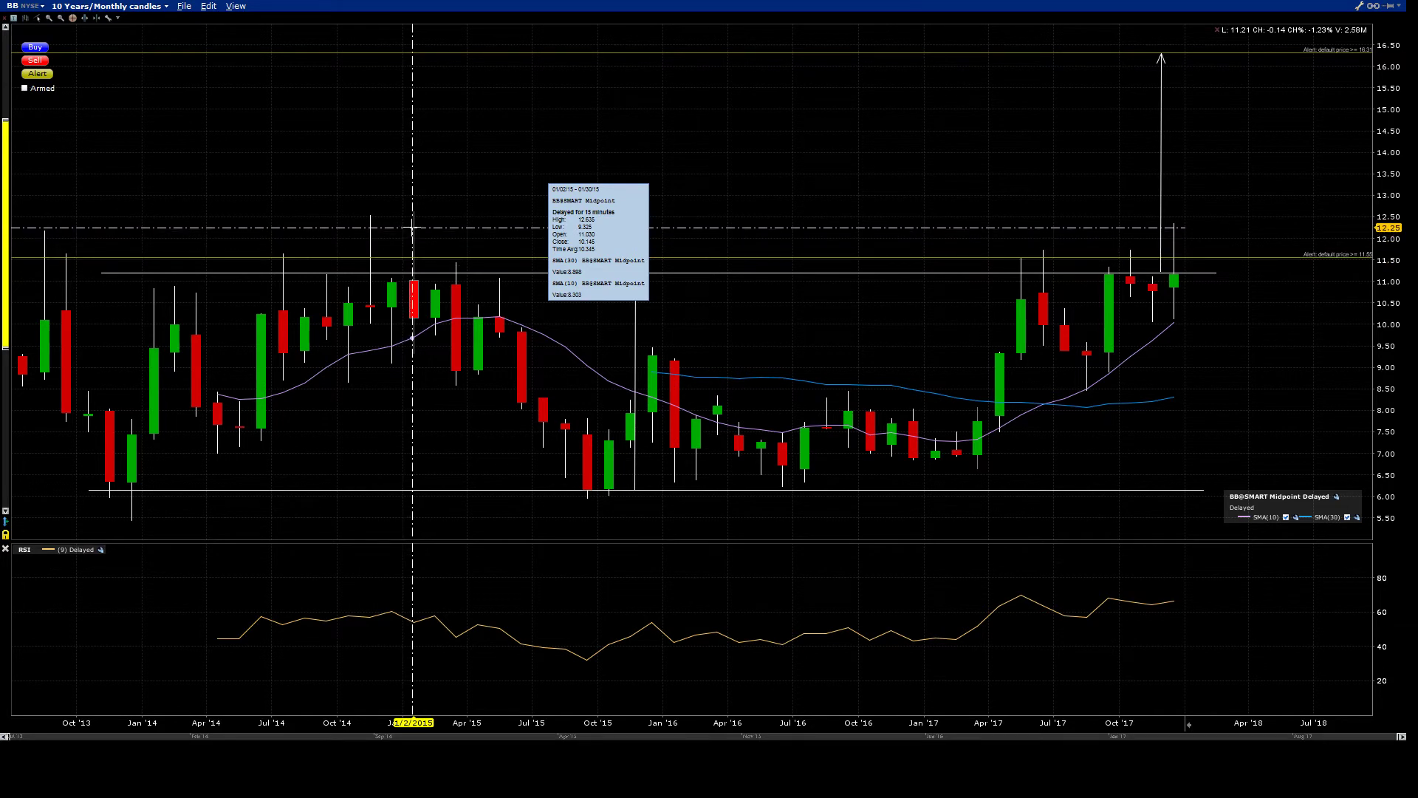
click(414, 274)
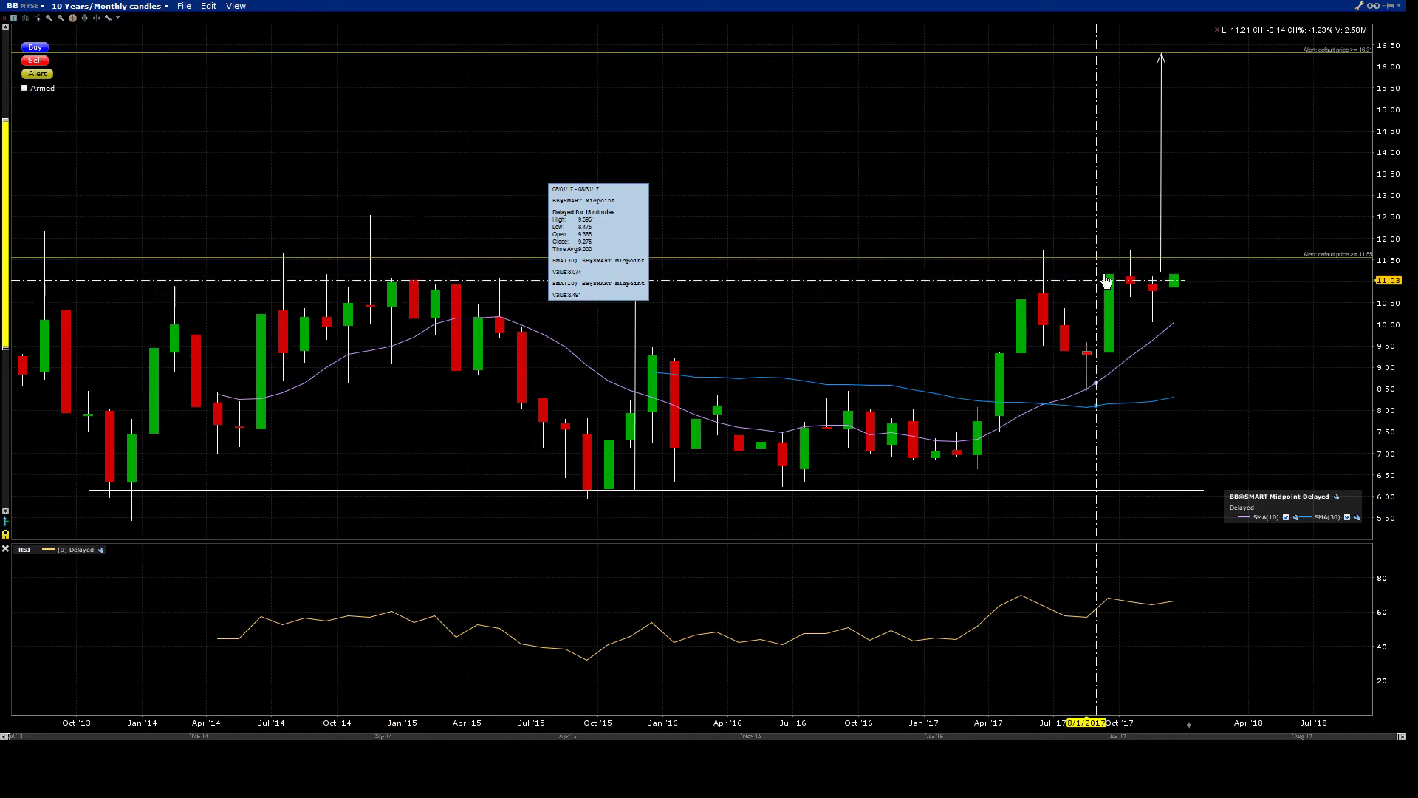
click(1173, 307)
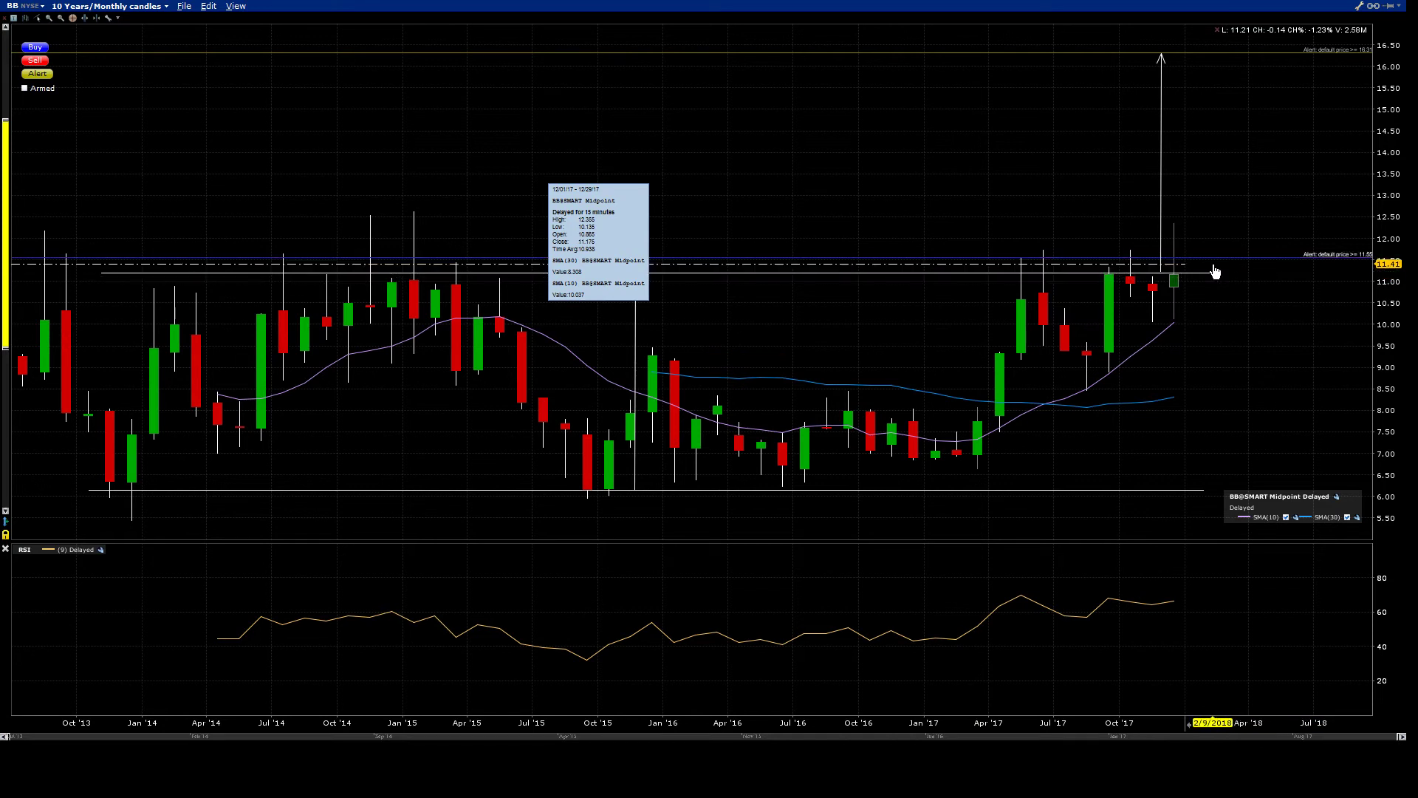
Step: Compress the price scale and shift it down to show prices near 4.00
drag(6, 118, 3, 102)
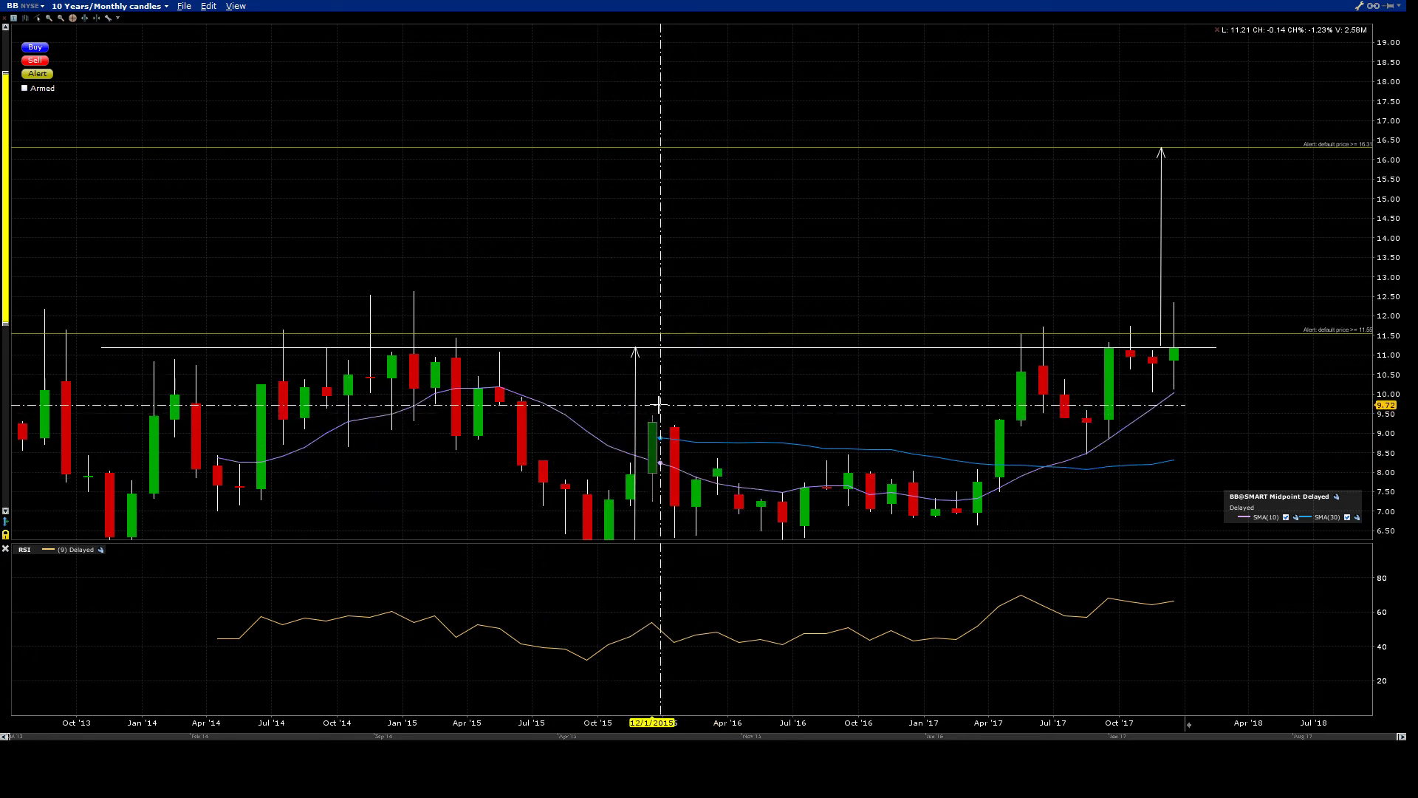
mouse_move(647, 405)
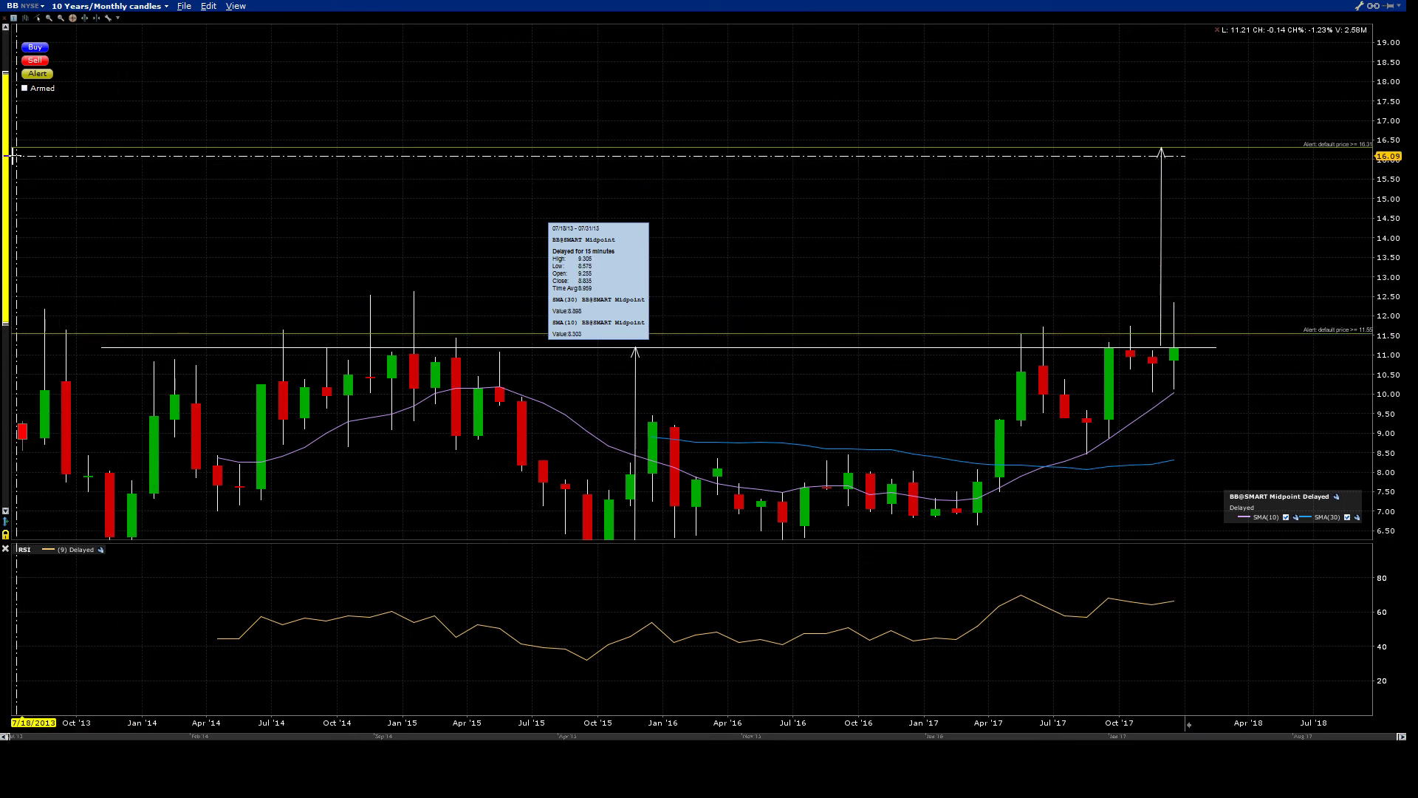
drag(4, 164, 4, 215)
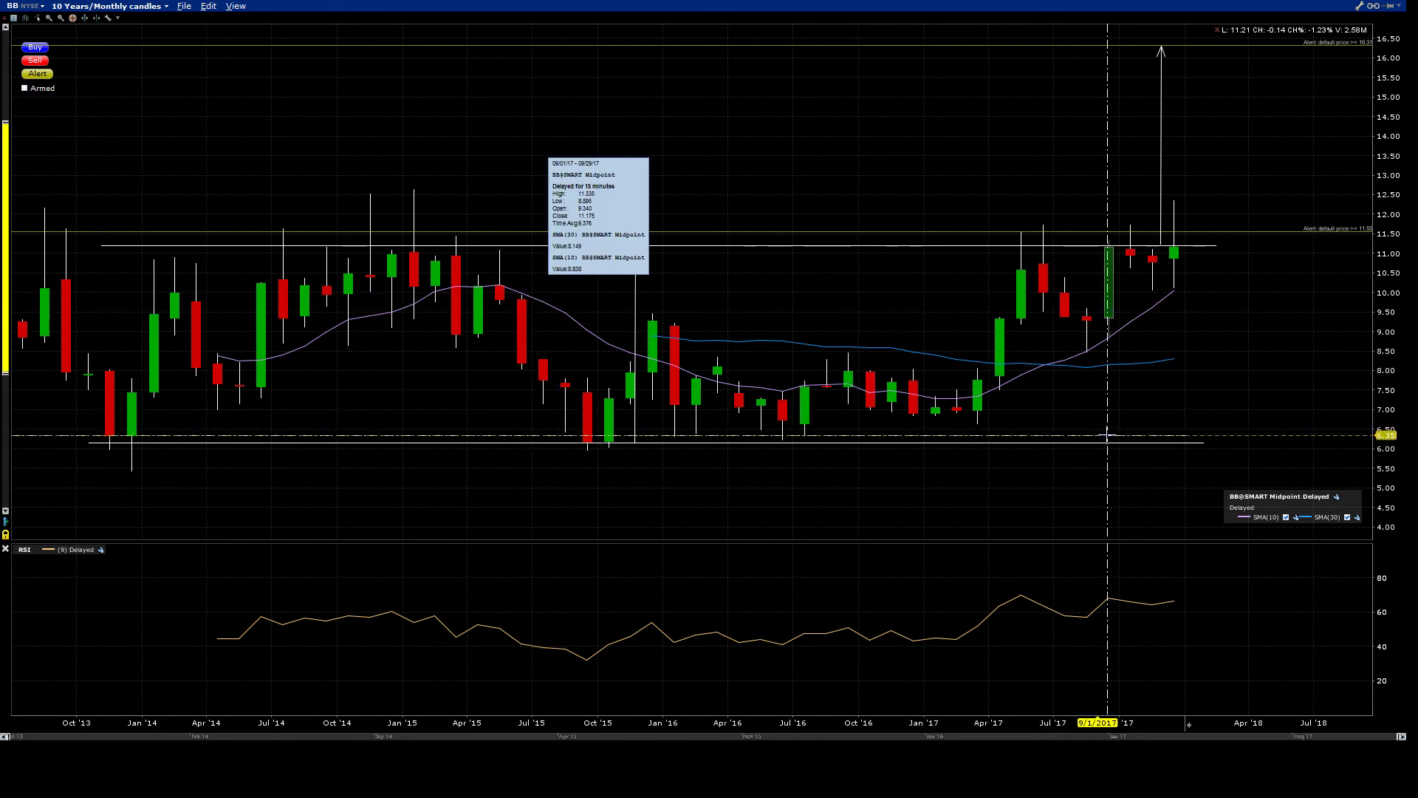
Step: Set a price alert at 6.35, just above the support line
click(1108, 436)
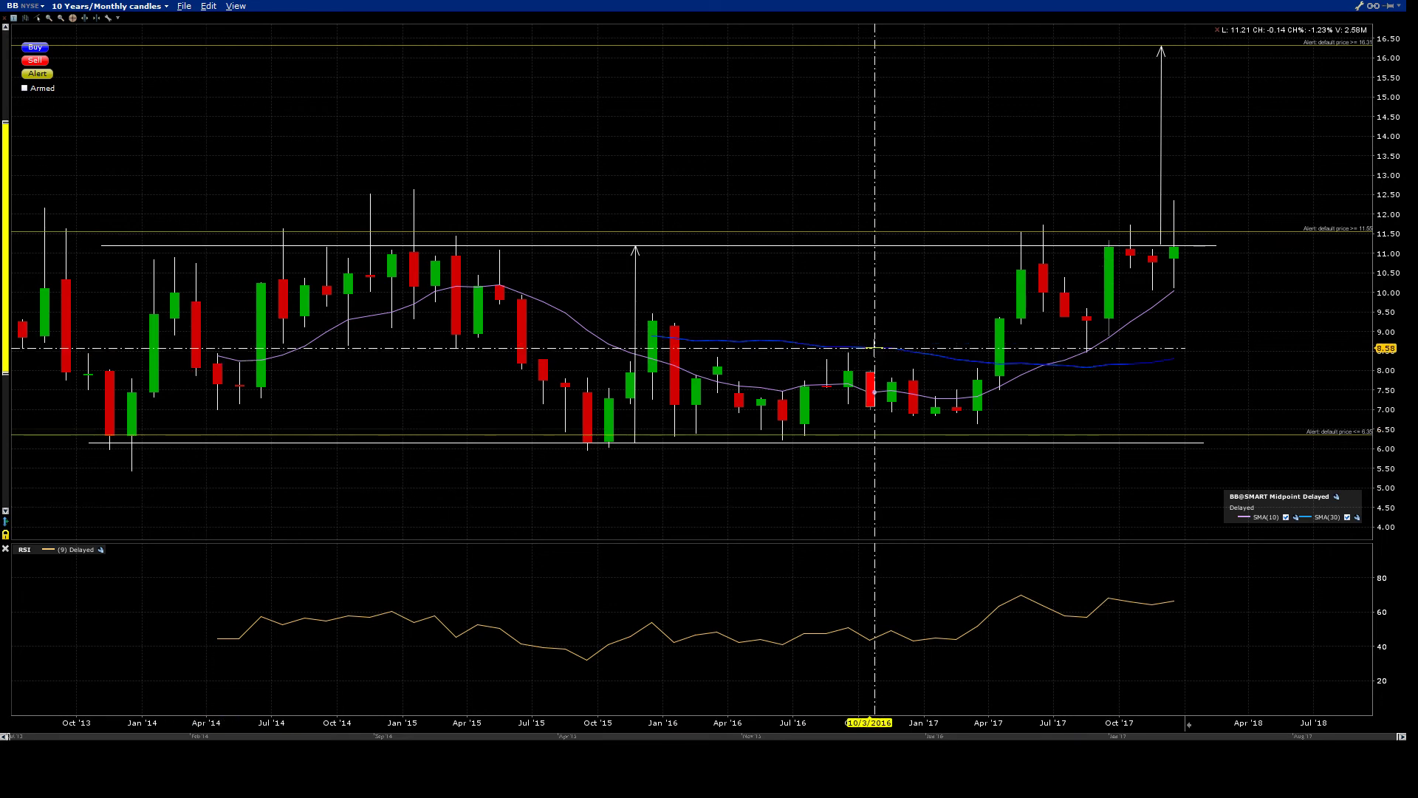
mouse_move(1047, 362)
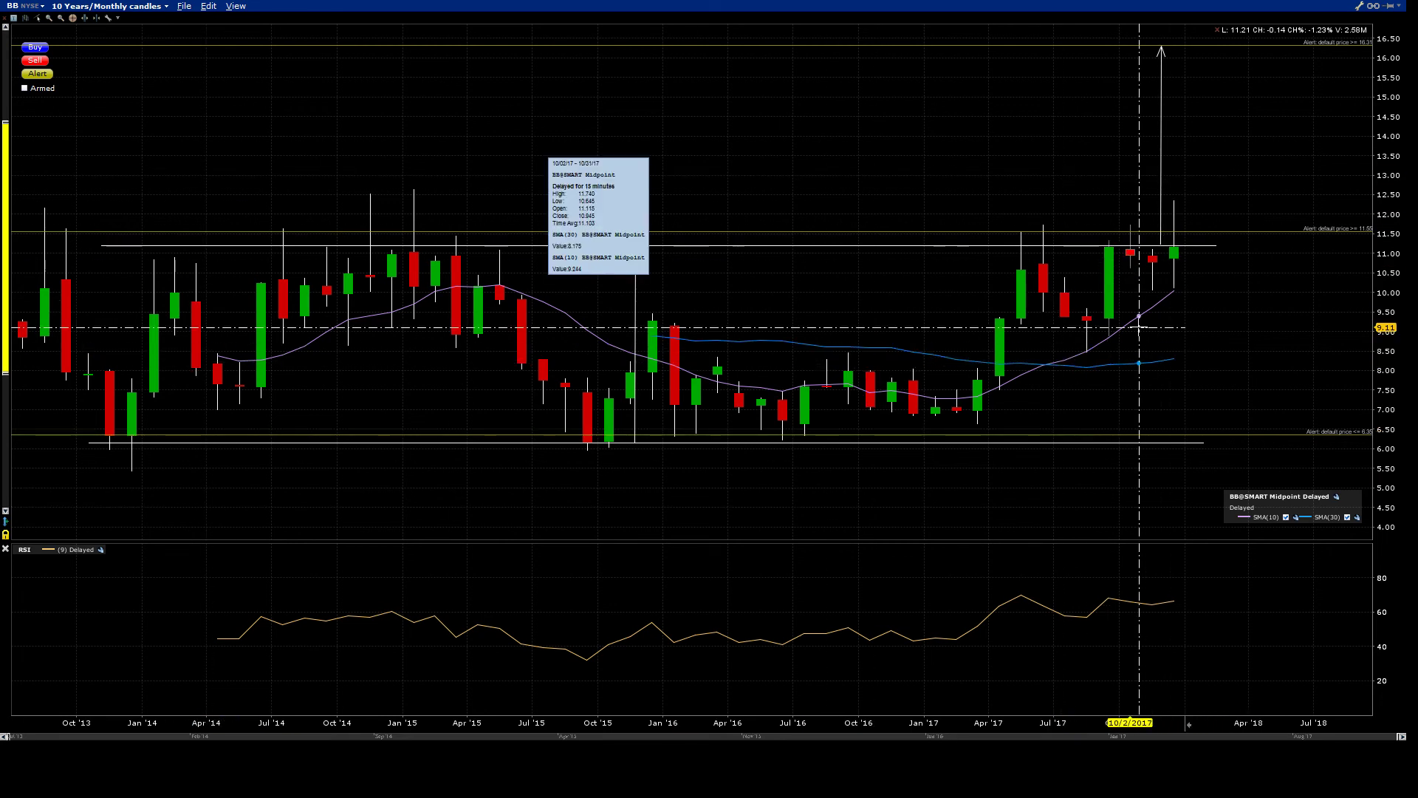
mouse_move(1046, 584)
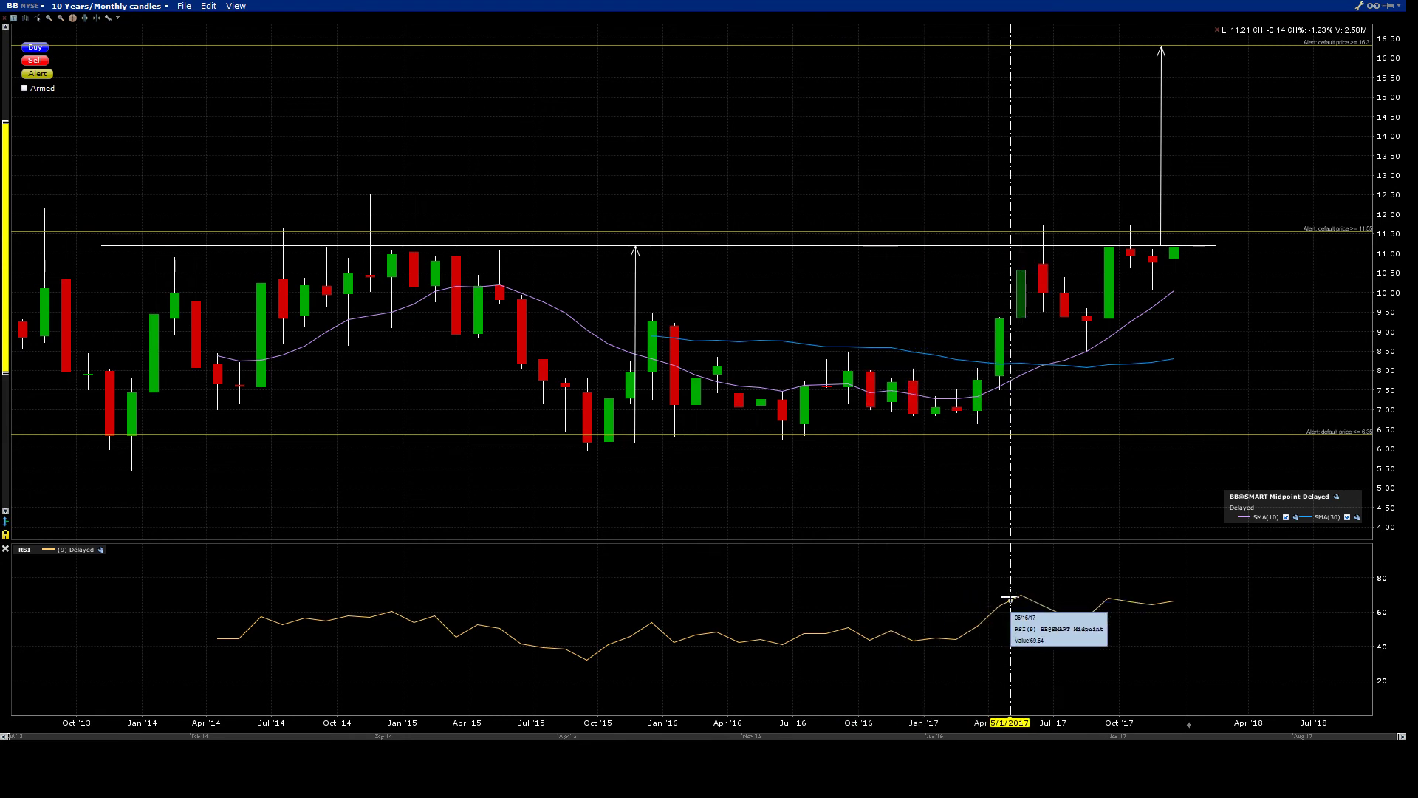
Step: Draw a near-flat RSI trendline around 70 from the May 2017 peak to the latest value
drag(1008, 595, 1184, 595)
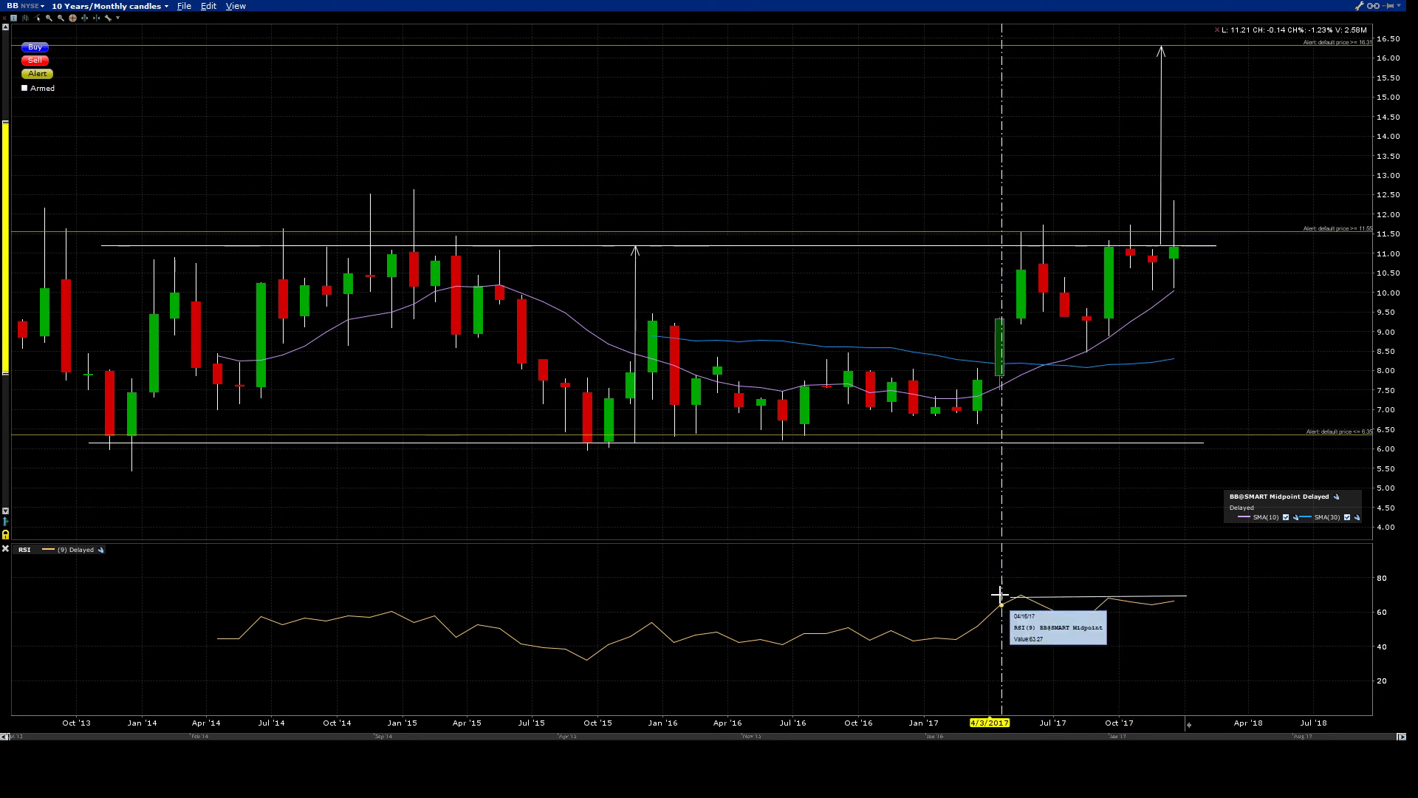
Step: Draw a line arrow from the latest candle down toward the 6.35 level
right_click(1198, 267)
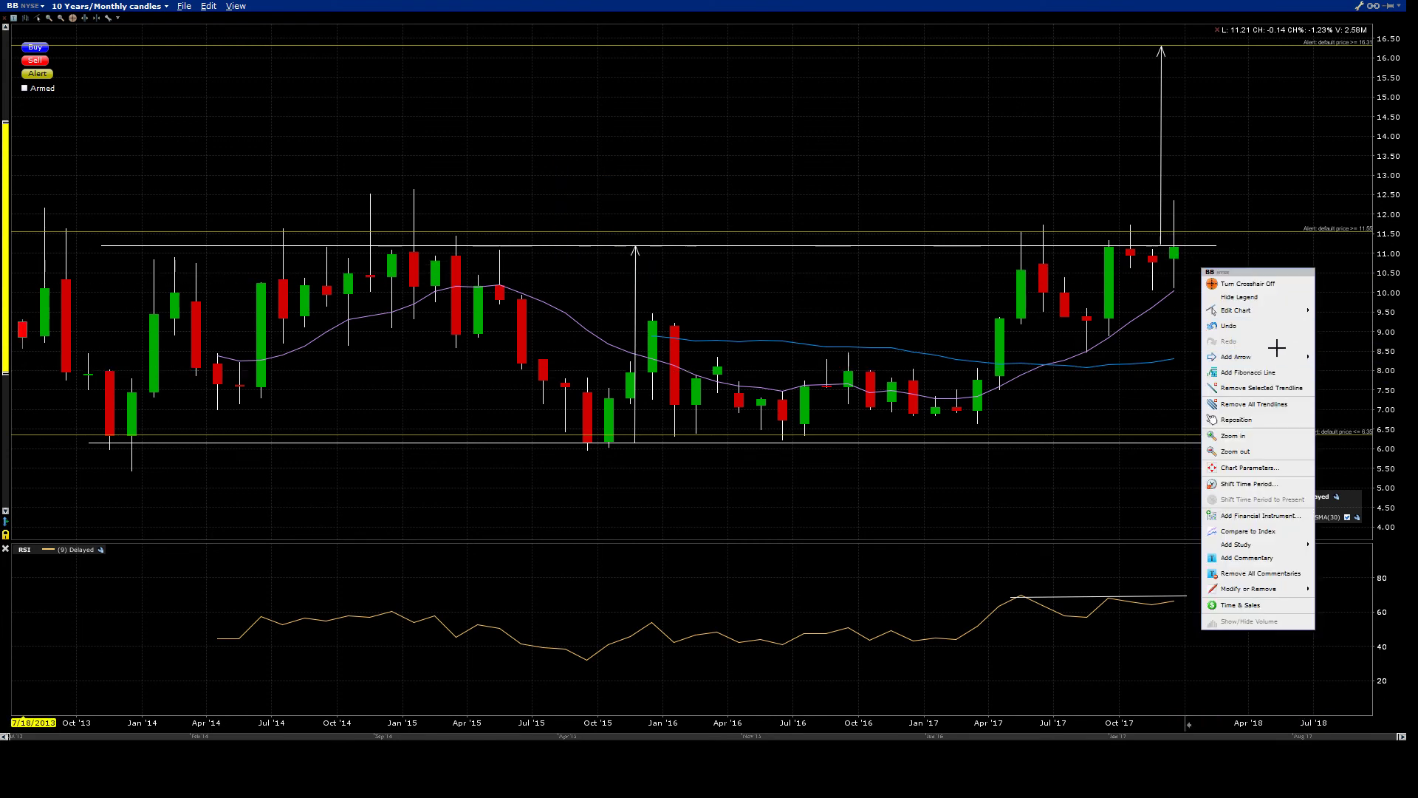
click(1327, 358)
drag(1192, 263, 1260, 420)
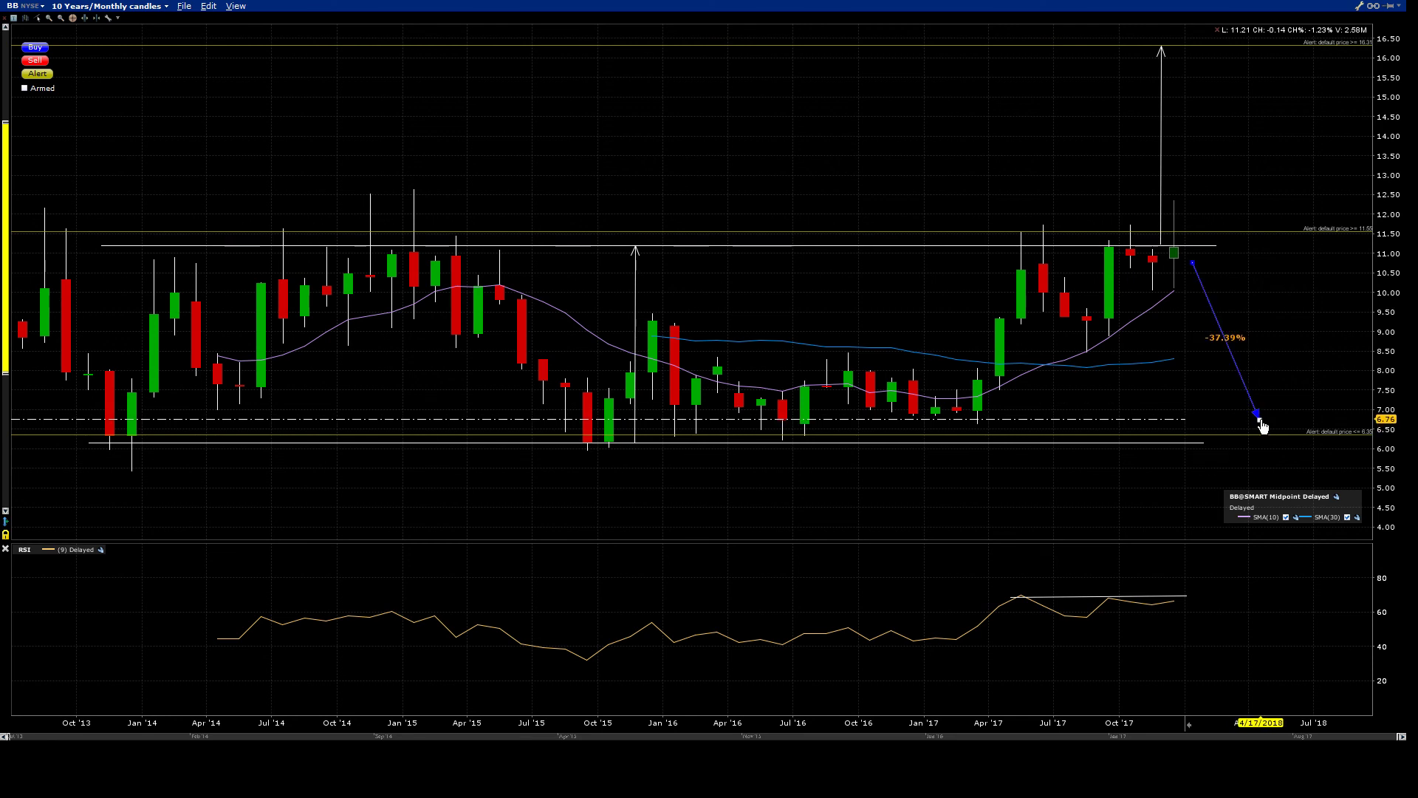
mouse_move(1177, 213)
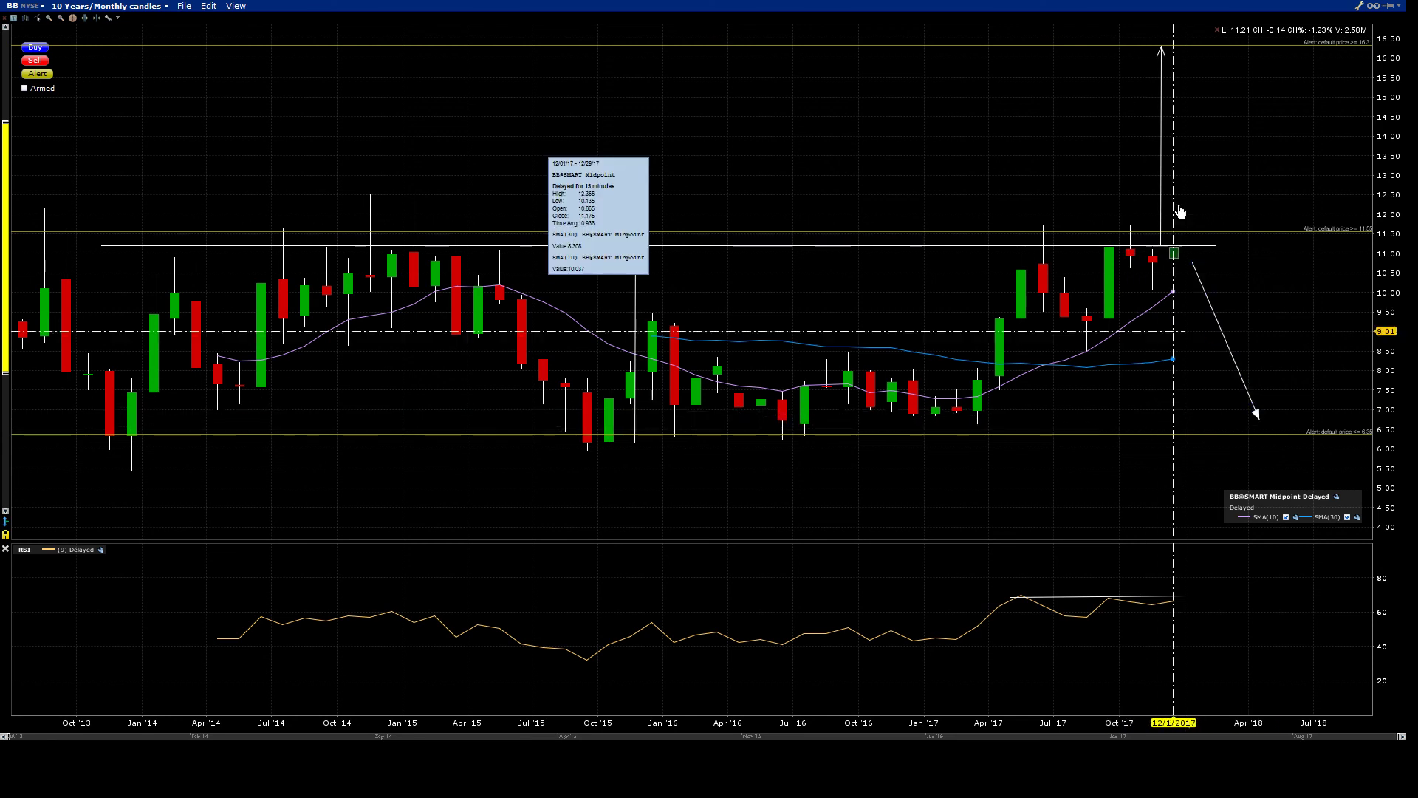